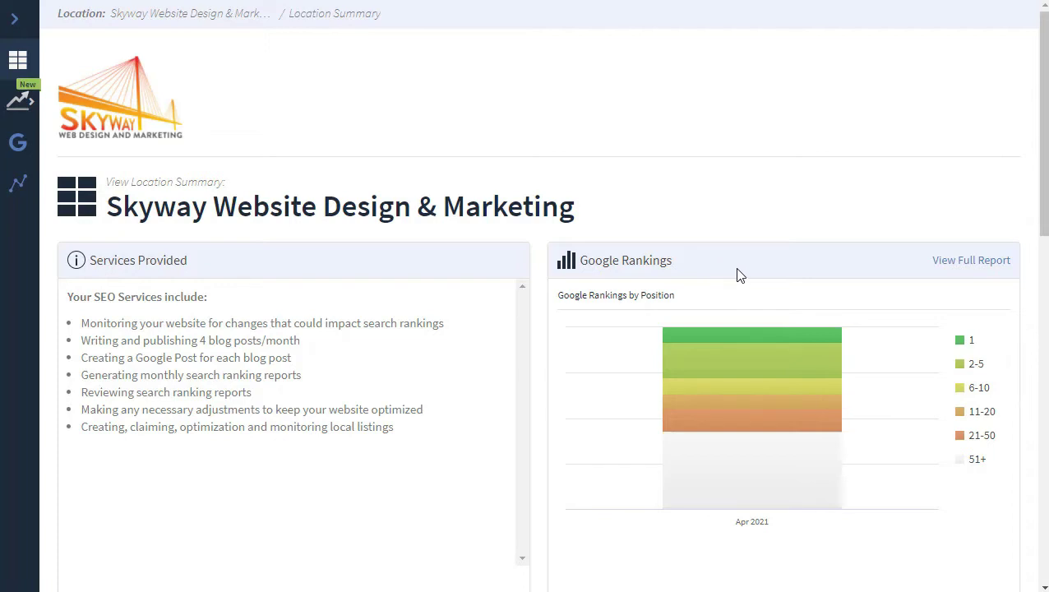
- Open the full Google Rankings report and bring its Rankings by Position chart into view
{"action": "mouse_move", "coordinate": [754, 346]}
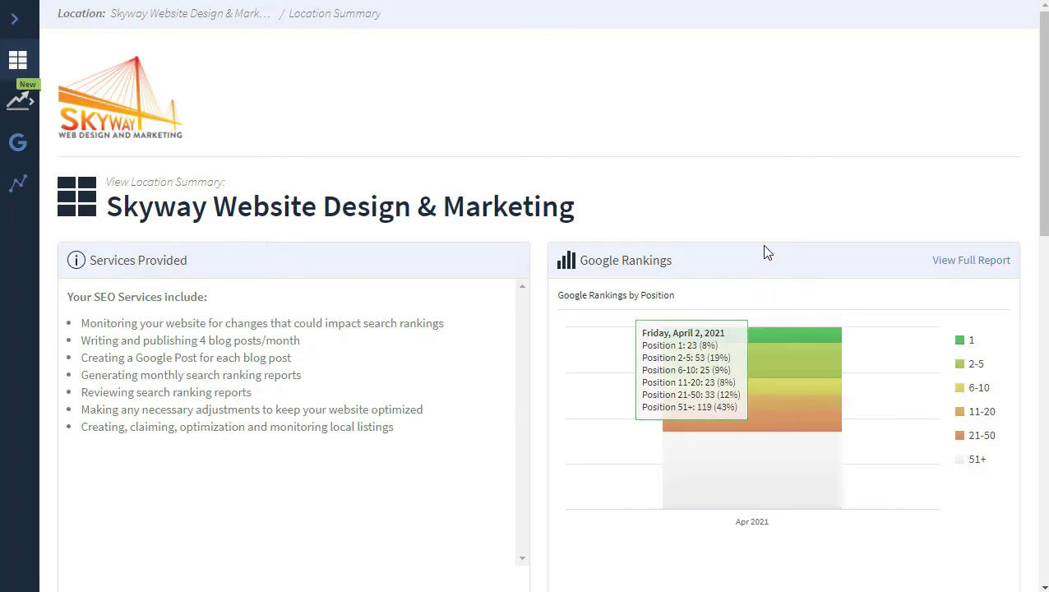
{"action": "left_click", "coordinate": [970, 263]}
{"action": "scroll", "coordinate": [700, 146], "scroll_direction": "down", "scroll_amount": 1}
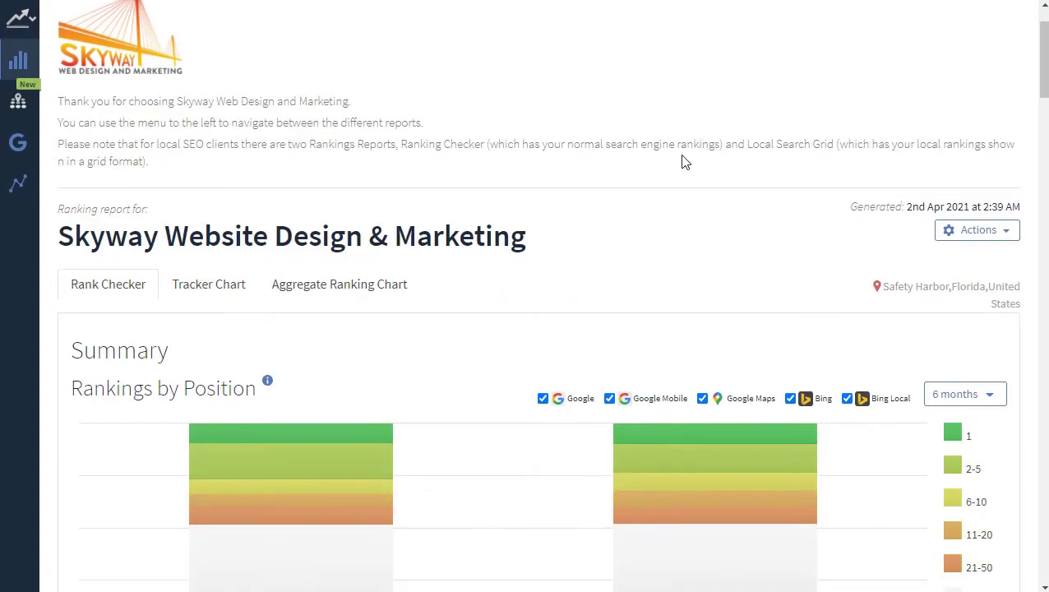
{"action": "scroll", "coordinate": [681, 162], "scroll_direction": "down", "scroll_amount": 1}
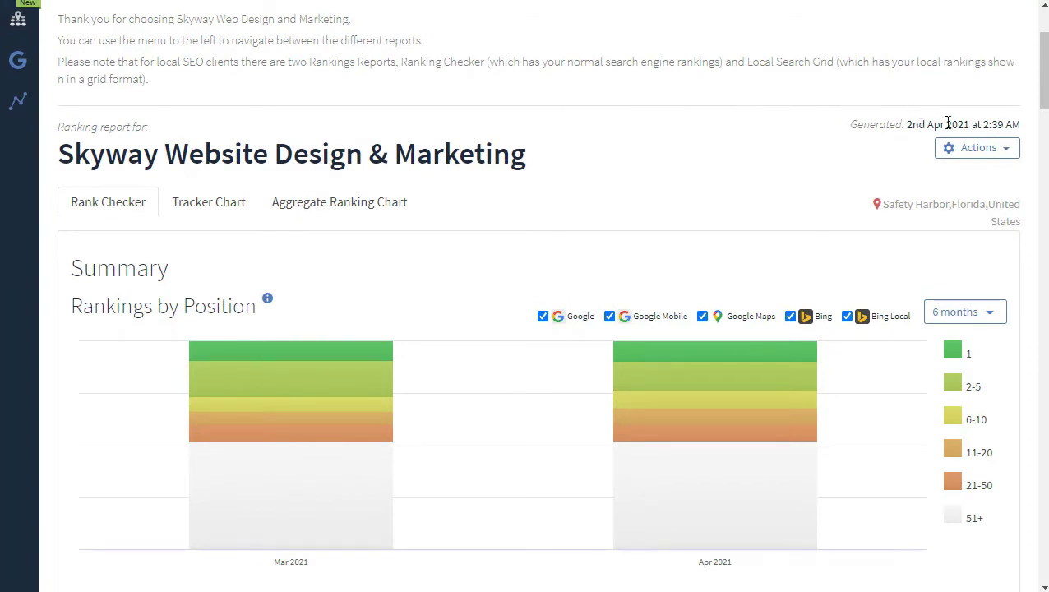
{"action": "scroll", "coordinate": [681, 166], "scroll_direction": "down", "scroll_amount": 1}
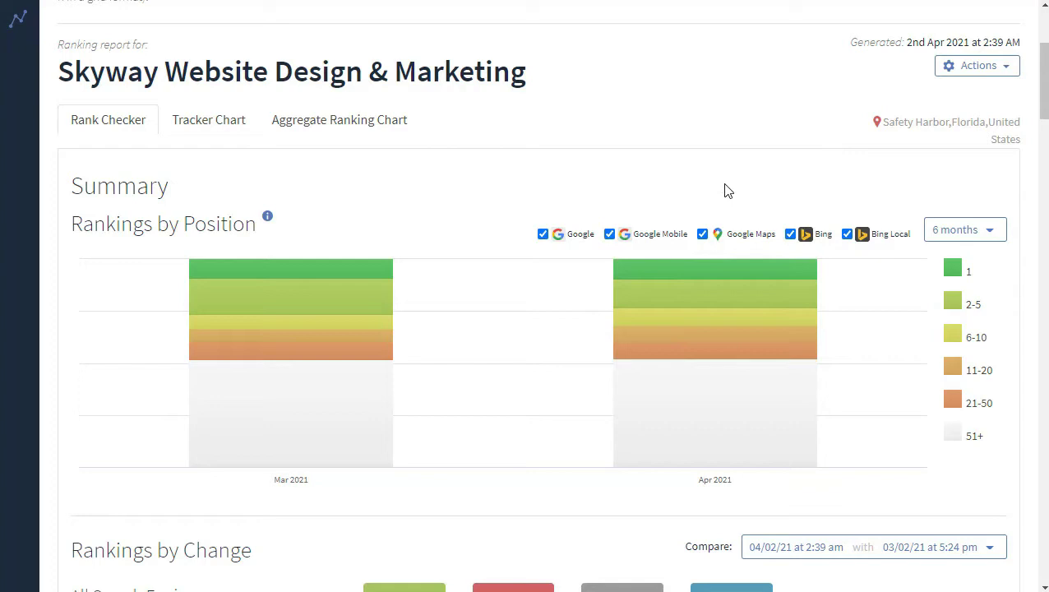
- Inspect the April 2021 position breakdown and the chart's available time ranges, keeping the 6 months range
{"action": "mouse_move", "coordinate": [699, 281]}
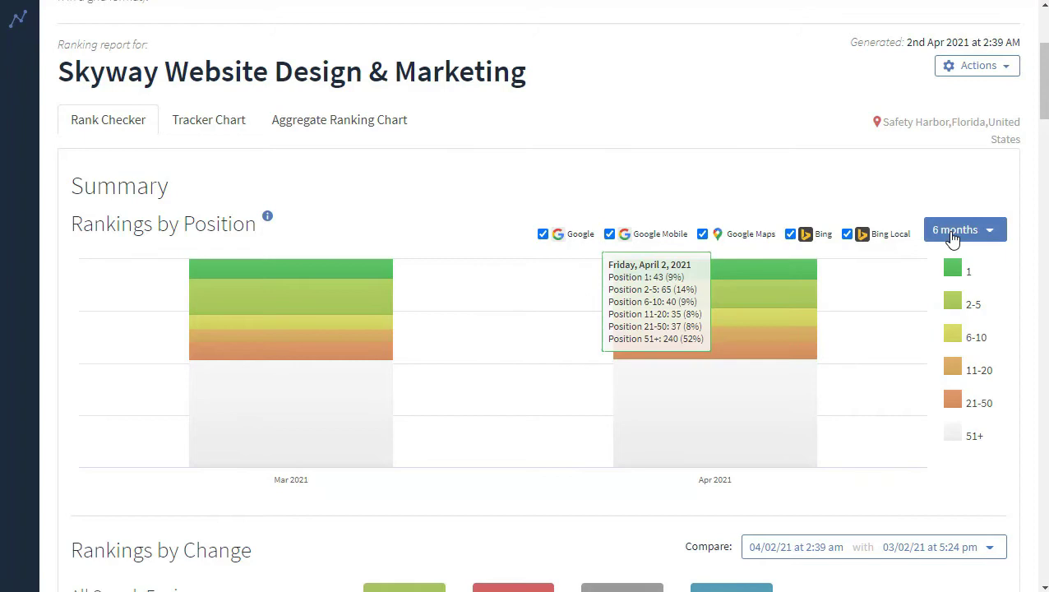
{"action": "left_click", "coordinate": [991, 237]}
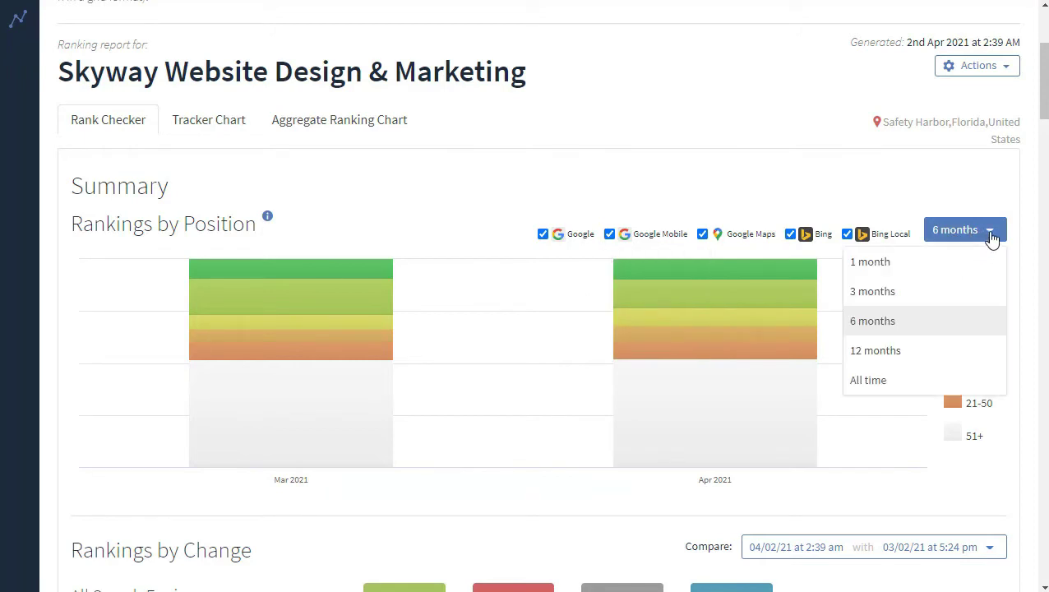
{"action": "left_click", "coordinate": [891, 178]}
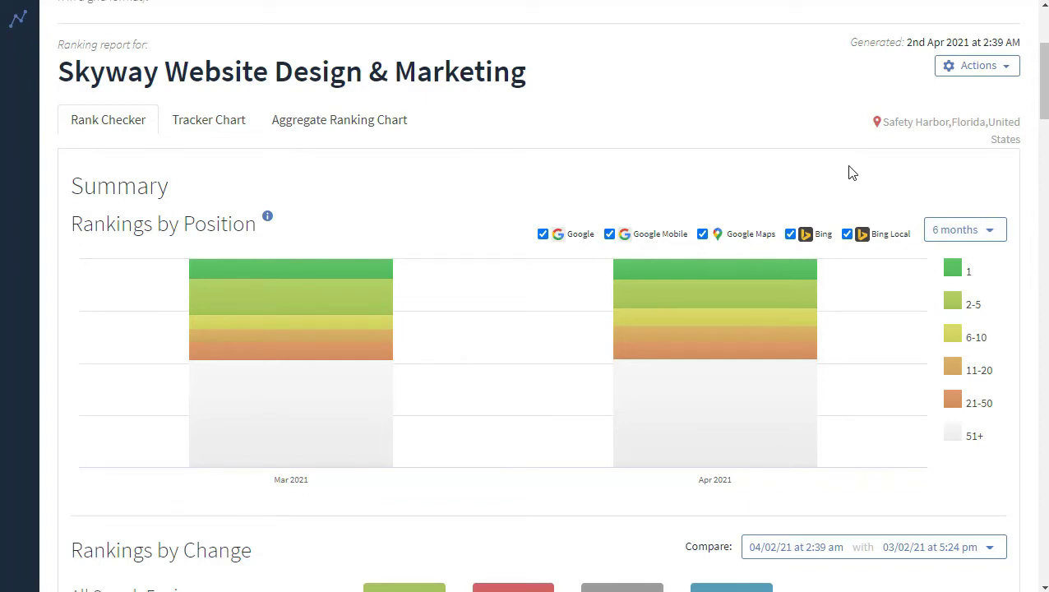
- Compare the March 2021 position breakdown with April and review the Rankings by Change figures per search engine
{"action": "scroll", "coordinate": [509, 195], "scroll_direction": "down", "scroll_amount": 1}
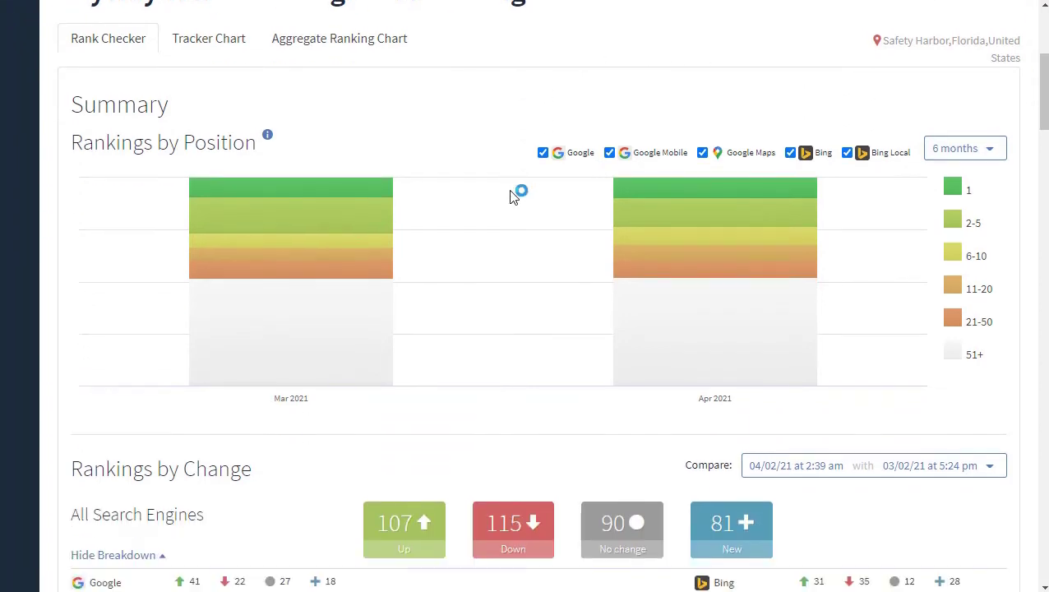
{"action": "scroll", "coordinate": [507, 197], "scroll_direction": "down", "scroll_amount": 2}
{"action": "scroll", "coordinate": [518, 263], "scroll_direction": "up", "scroll_amount": 1}
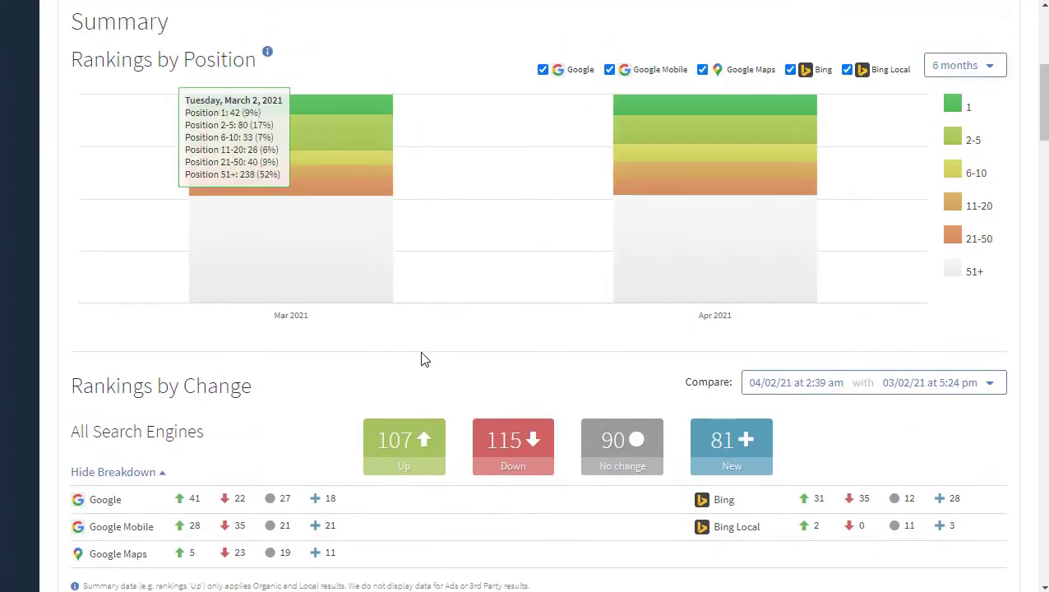
{"action": "scroll", "coordinate": [403, 288], "scroll_direction": "down", "scroll_amount": 1}
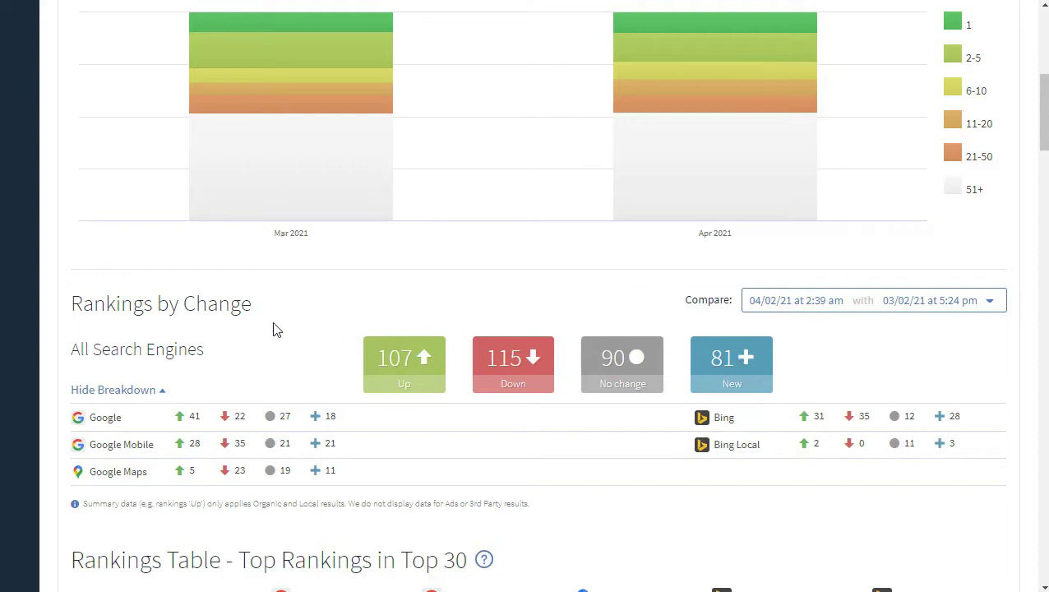
{"action": "scroll", "coordinate": [284, 325], "scroll_direction": "down", "scroll_amount": 1}
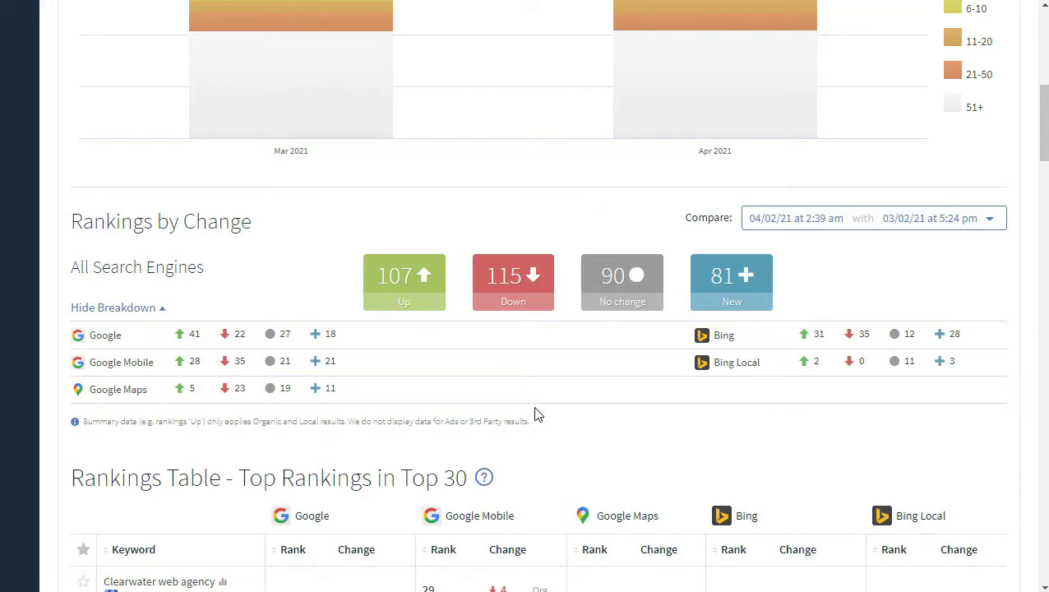
- Examine the keyword ranks, change indicators and new-ranking markers at the start of the Top 30 rankings table
{"action": "scroll", "coordinate": [536, 399], "scroll_direction": "down", "scroll_amount": 1}
{"action": "scroll", "coordinate": [539, 393], "scroll_direction": "down", "scroll_amount": 1}
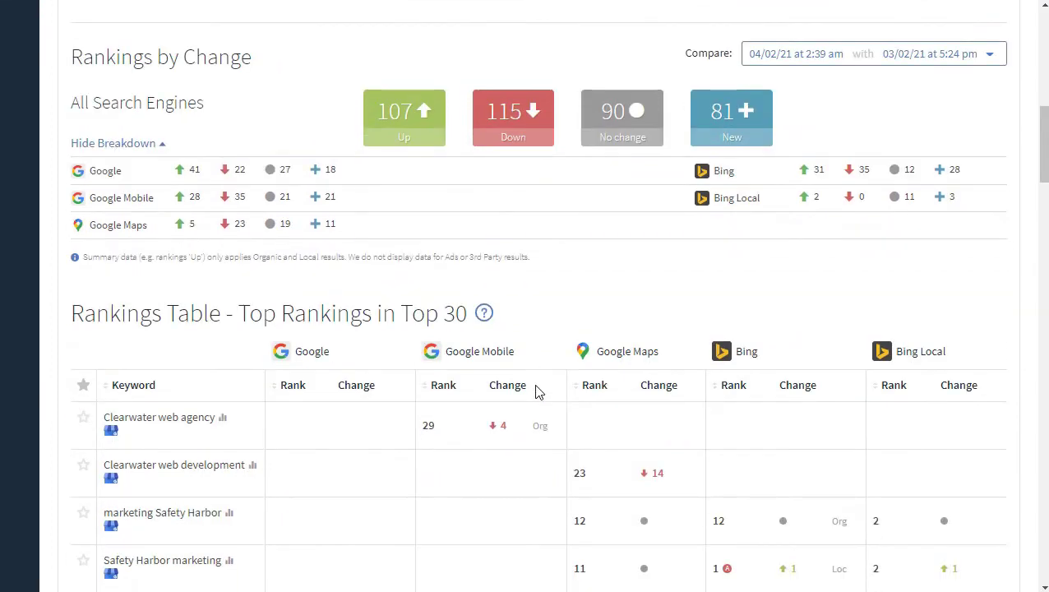
{"action": "scroll", "coordinate": [539, 393], "scroll_direction": "down", "scroll_amount": 1}
{"action": "scroll", "coordinate": [538, 393], "scroll_direction": "down", "scroll_amount": 2}
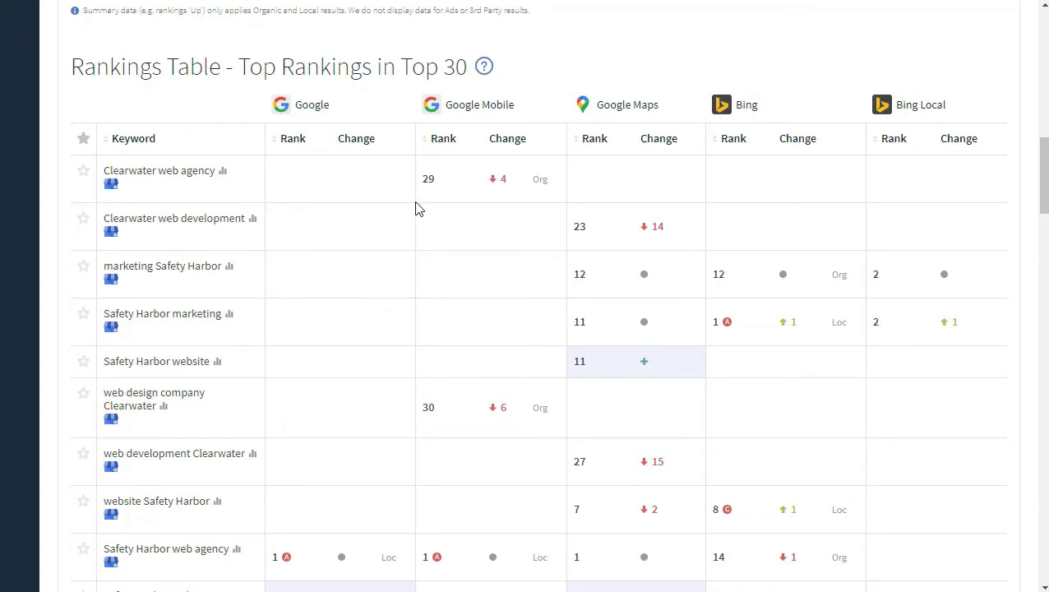
{"action": "mouse_move", "coordinate": [425, 185]}
{"action": "scroll", "coordinate": [458, 249], "scroll_direction": "down", "scroll_amount": 1}
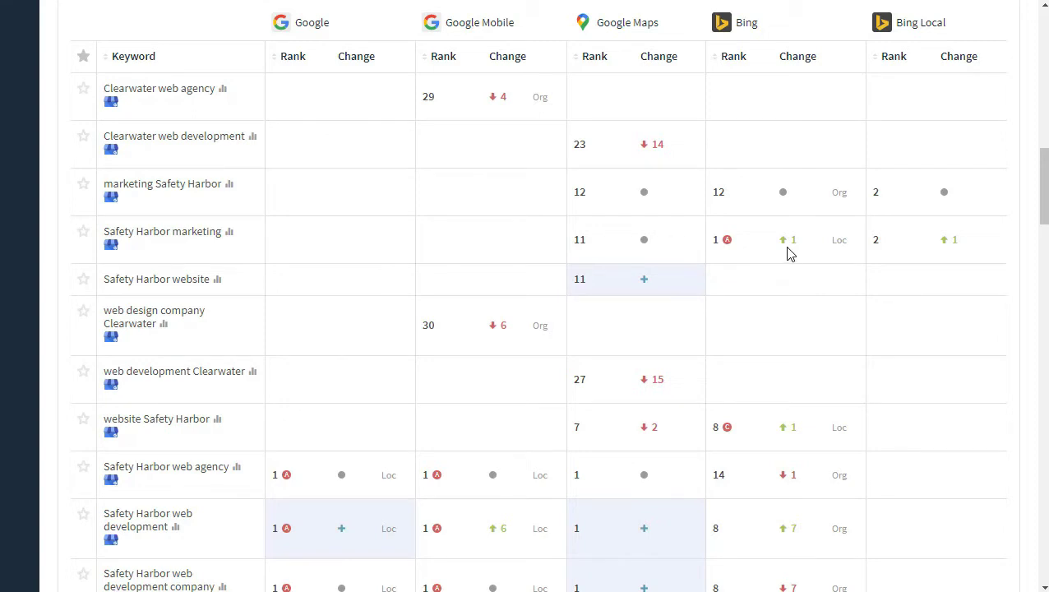
{"action": "mouse_move", "coordinate": [650, 251]}
{"action": "mouse_move", "coordinate": [644, 288]}
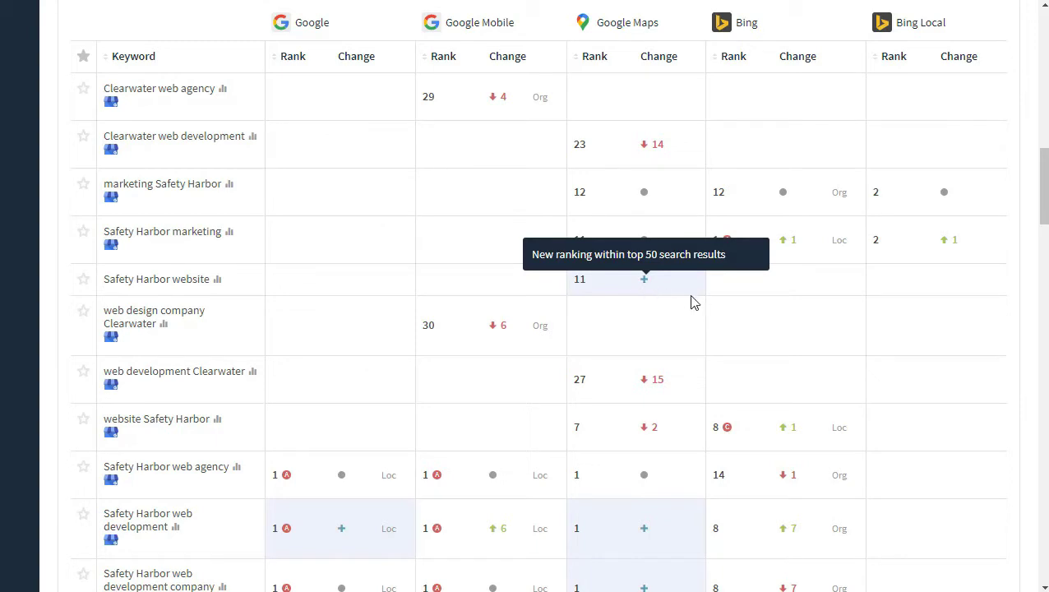
{"action": "scroll", "coordinate": [756, 308], "scroll_direction": "down", "scroll_amount": 1}
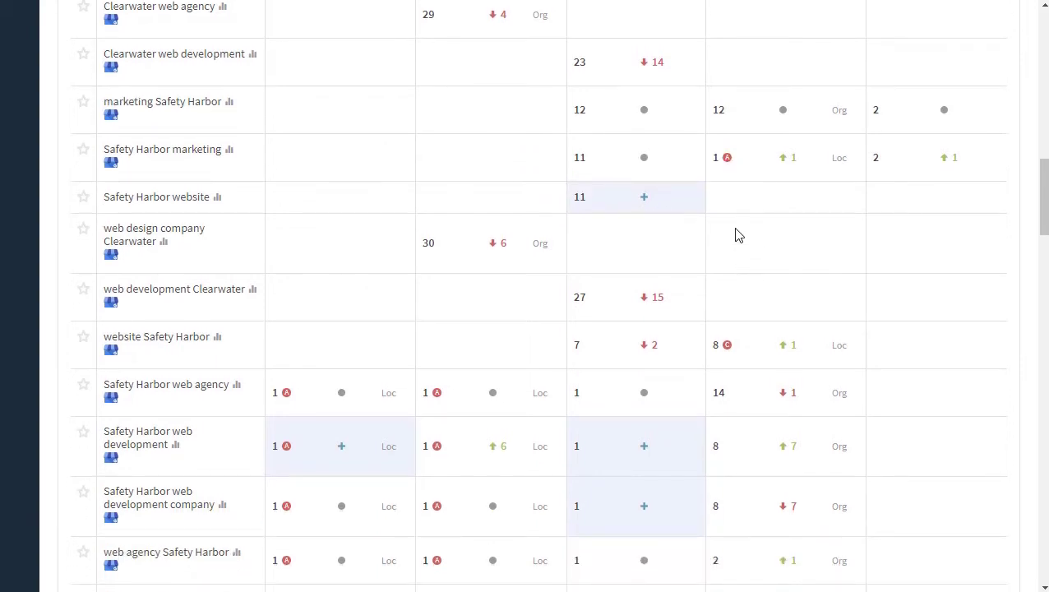
{"action": "scroll", "coordinate": [737, 236], "scroll_direction": "down", "scroll_amount": 1}
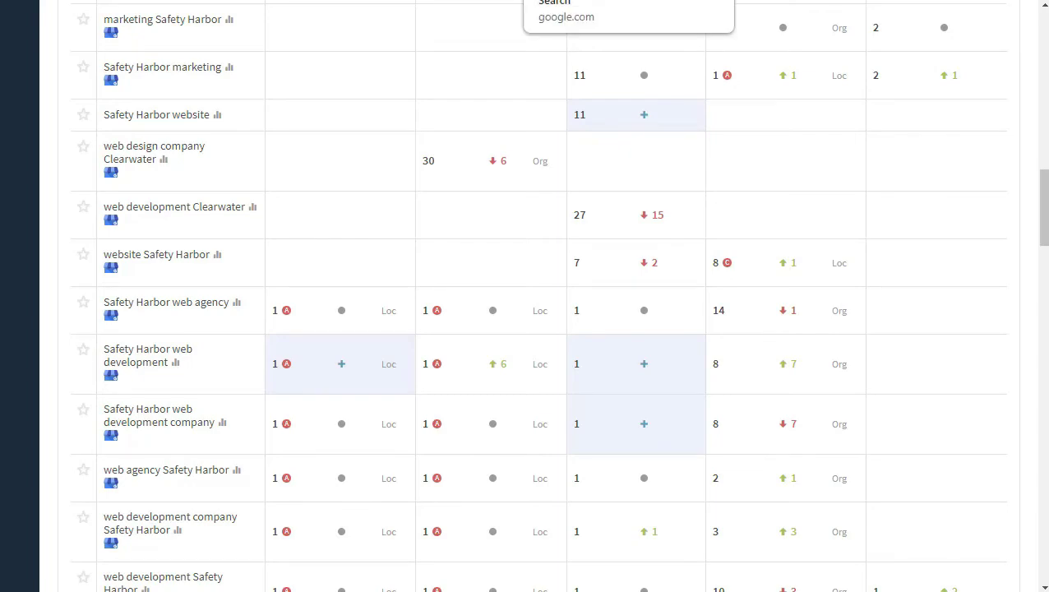
- Switch to the Google results for "safety harbor web agency" and examine the map and local business listings
{"action": "left_click", "coordinate": [627, 0]}
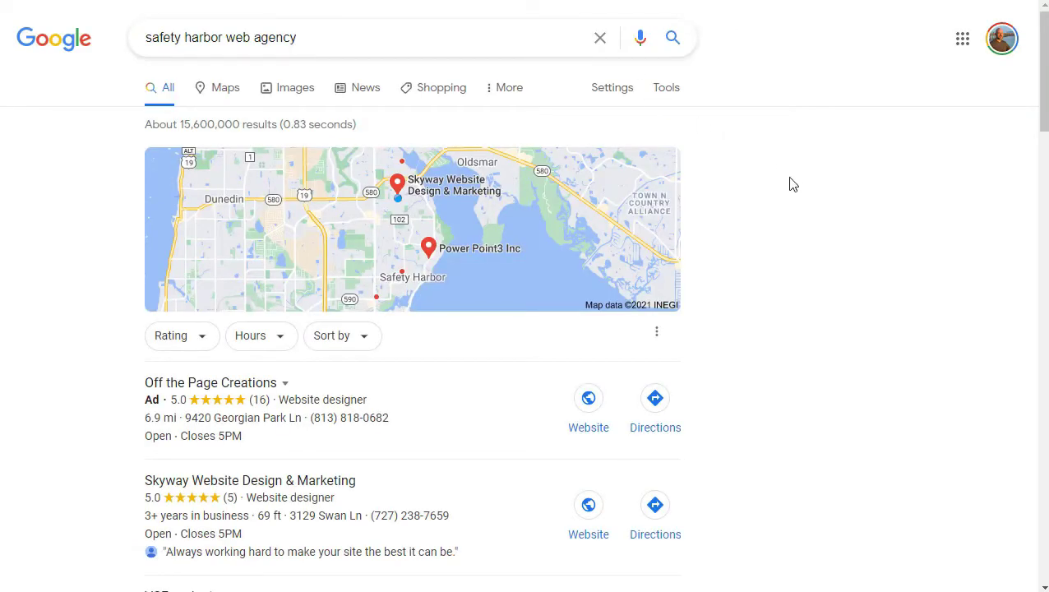
{"action": "scroll", "coordinate": [791, 182], "scroll_direction": "down", "scroll_amount": 1}
{"action": "scroll", "coordinate": [746, 177], "scroll_direction": "up", "scroll_amount": 1}
{"action": "scroll", "coordinate": [94, 279], "scroll_direction": "down", "scroll_amount": 3}
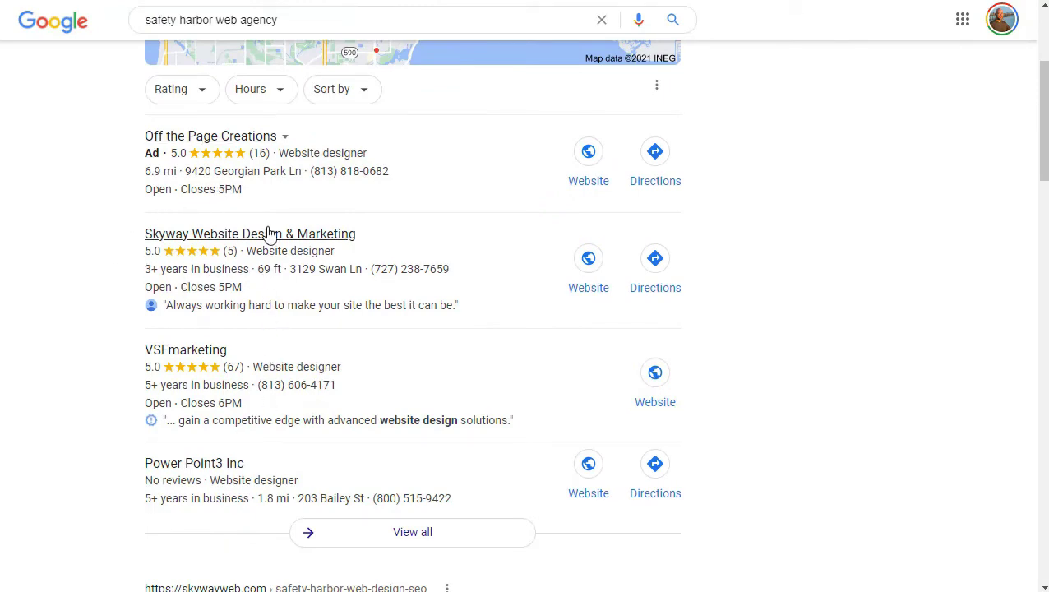
{"action": "scroll", "coordinate": [89, 316], "scroll_direction": "up", "scroll_amount": 3}
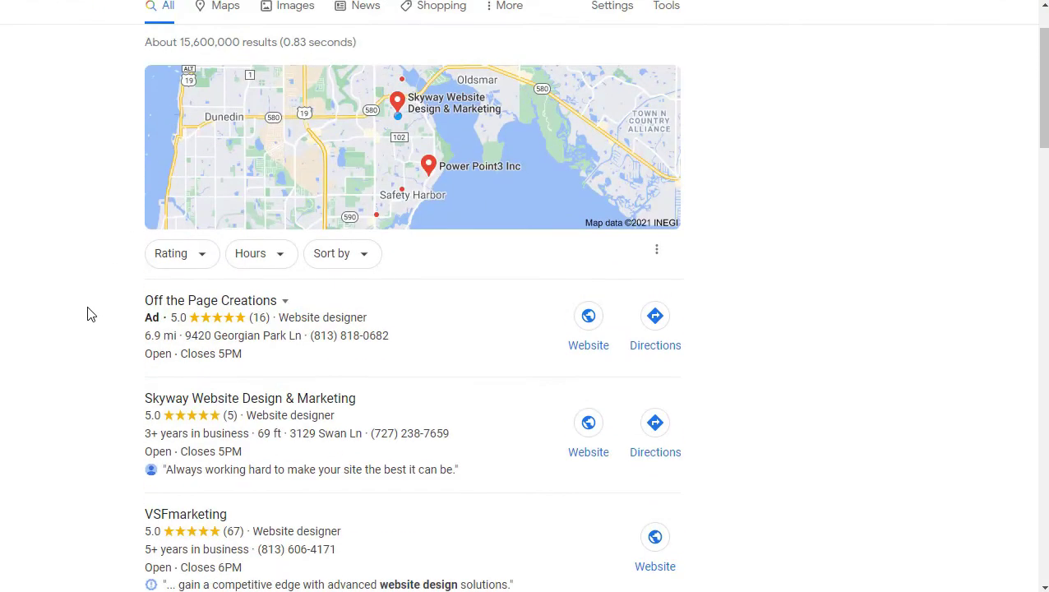
- Compare the local business listings with the organic Skyway results further down the "safety harbor web agency" page
{"action": "scroll", "coordinate": [90, 315], "scroll_direction": "down", "scroll_amount": 3}
{"action": "scroll", "coordinate": [90, 315], "scroll_direction": "down", "scroll_amount": 1}
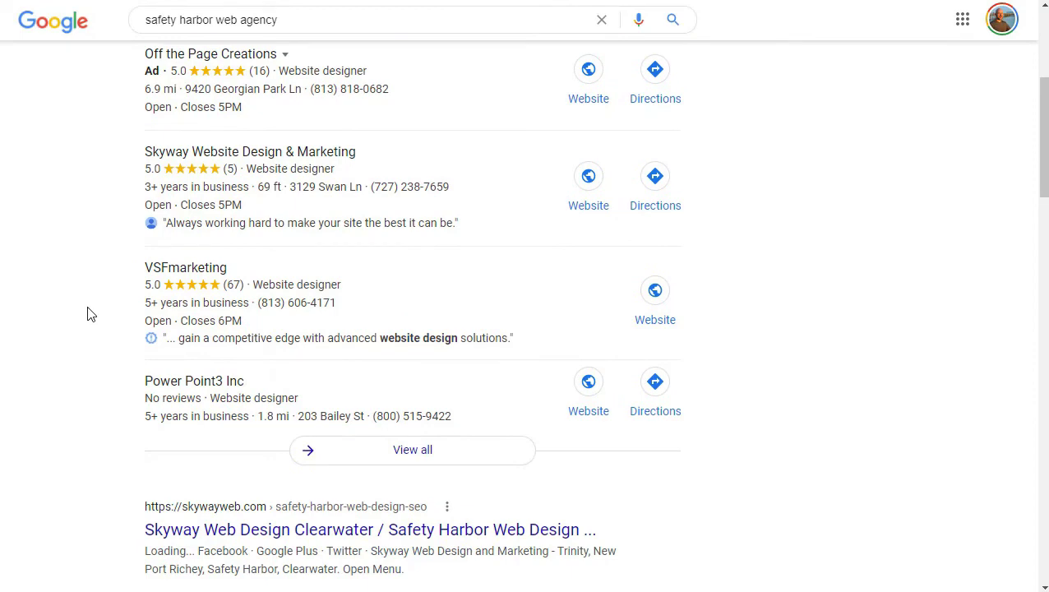
{"action": "scroll", "coordinate": [89, 313], "scroll_direction": "up", "scroll_amount": 3}
{"action": "scroll", "coordinate": [90, 311], "scroll_direction": "down", "scroll_amount": 6}
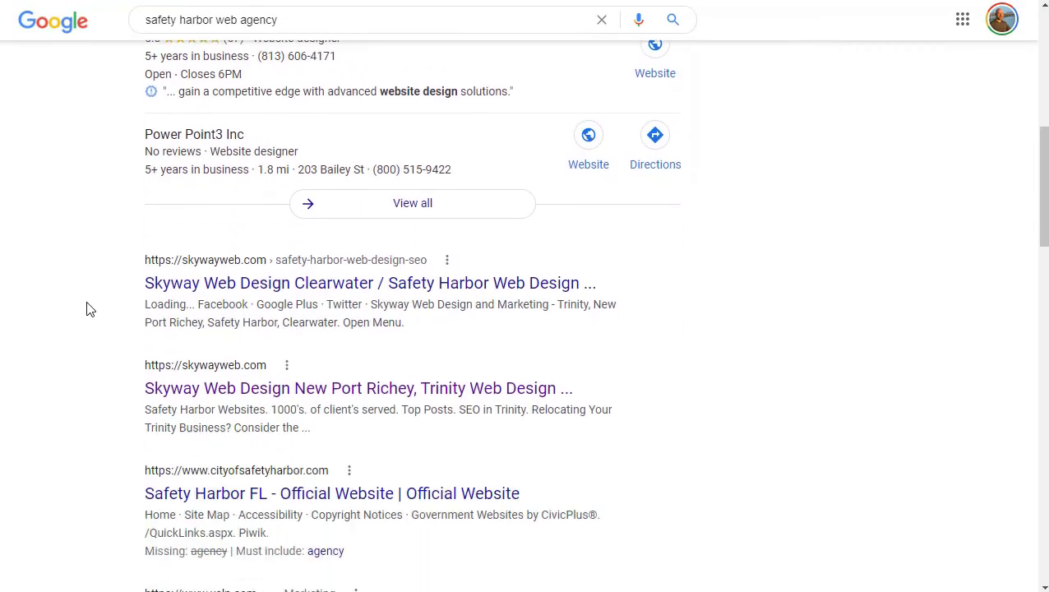
{"action": "scroll", "coordinate": [91, 309], "scroll_direction": "down", "scroll_amount": 1}
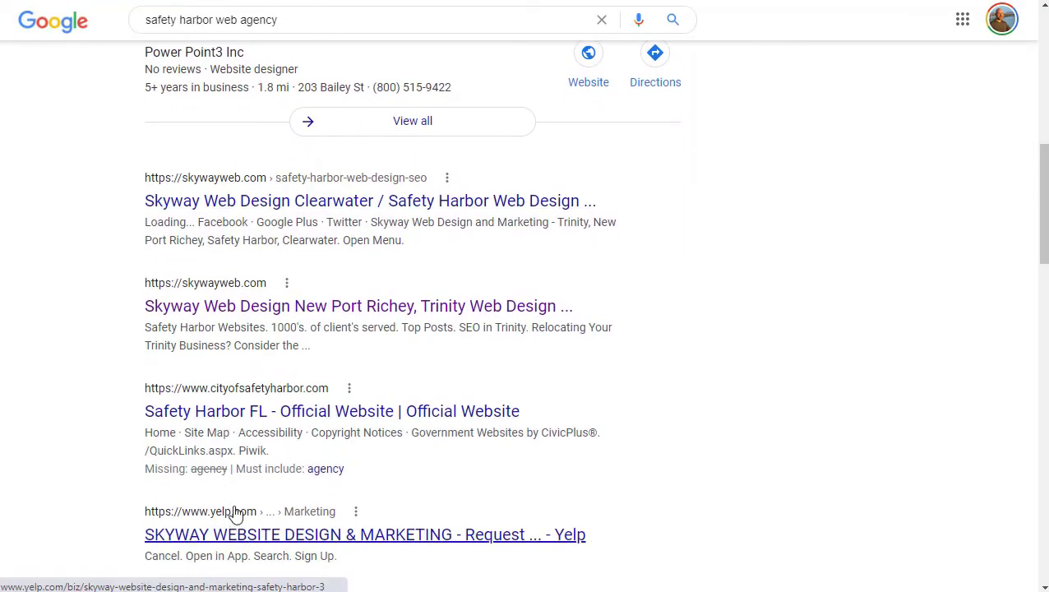
{"action": "scroll", "coordinate": [79, 295], "scroll_direction": "up", "scroll_amount": 5}
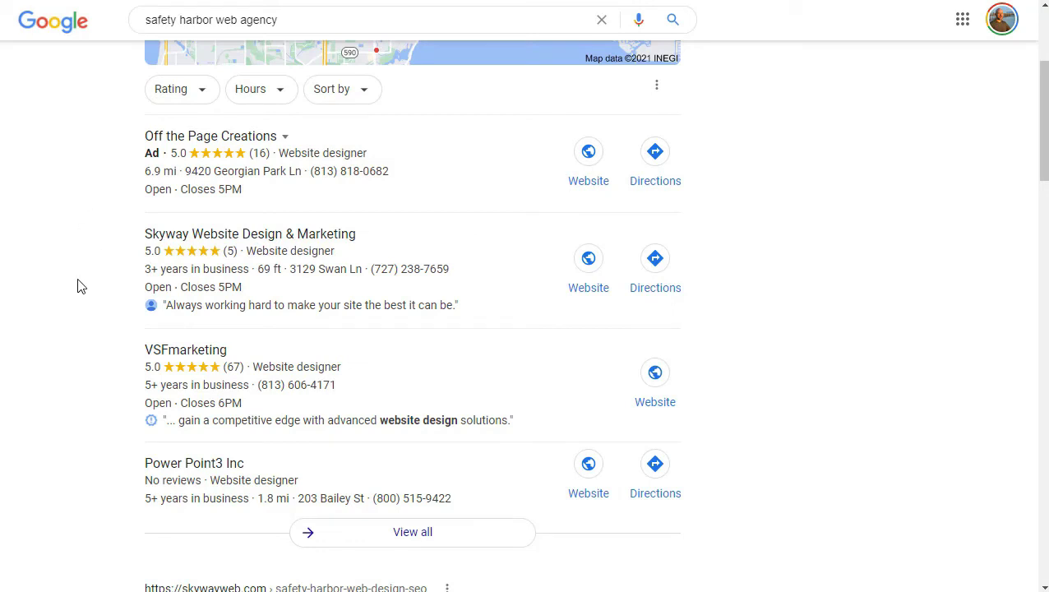
{"action": "scroll", "coordinate": [79, 285], "scroll_direction": "up", "scroll_amount": 2}
{"action": "scroll", "coordinate": [81, 283], "scroll_direction": "up", "scroll_amount": 1}
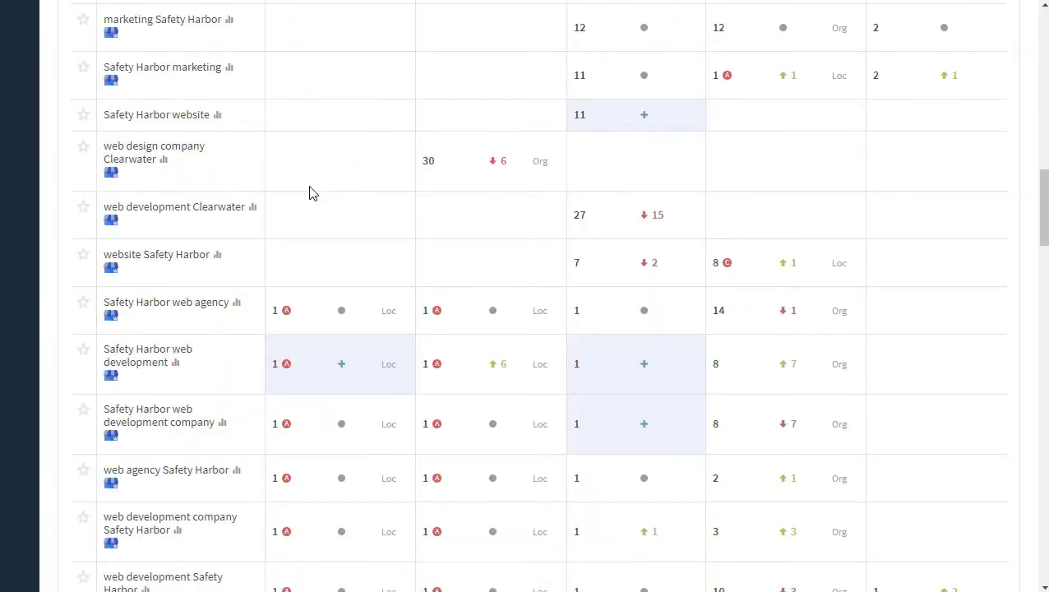
- Return to the ranking report and review the remaining keywords in the rankings table, starting from Safety Harbor web agency
{"action": "scroll", "coordinate": [310, 189], "scroll_direction": "down", "scroll_amount": 1}
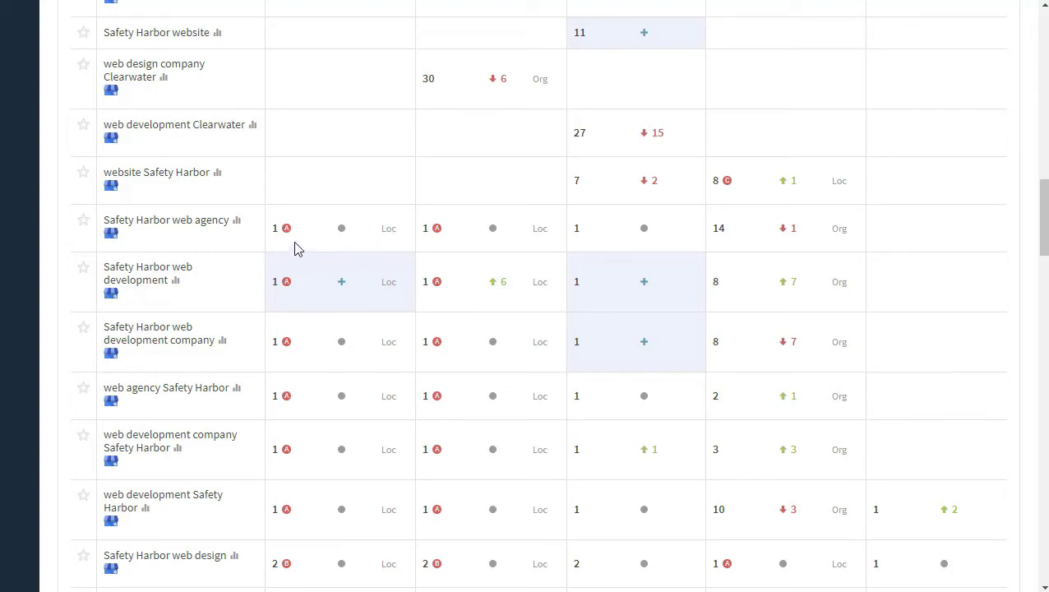
{"action": "mouse_move", "coordinate": [286, 234]}
{"action": "scroll", "coordinate": [319, 233], "scroll_direction": "down", "scroll_amount": 6}
{"action": "scroll", "coordinate": [319, 232], "scroll_direction": "down", "scroll_amount": 7}
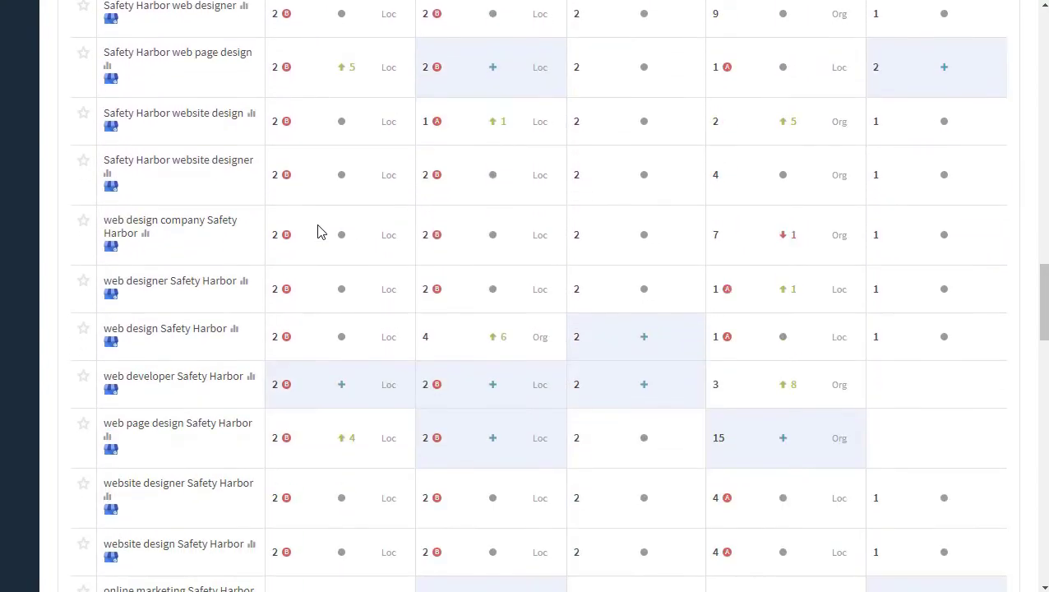
{"action": "scroll", "coordinate": [320, 232], "scroll_direction": "down", "scroll_amount": 10}
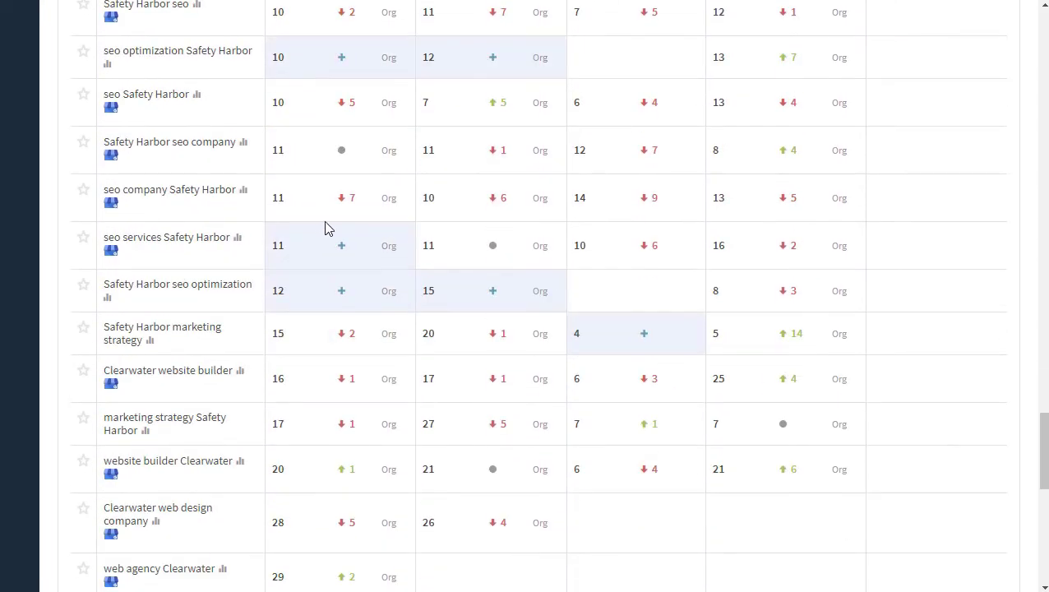
{"action": "scroll", "coordinate": [416, 241], "scroll_direction": "down", "scroll_amount": 10}
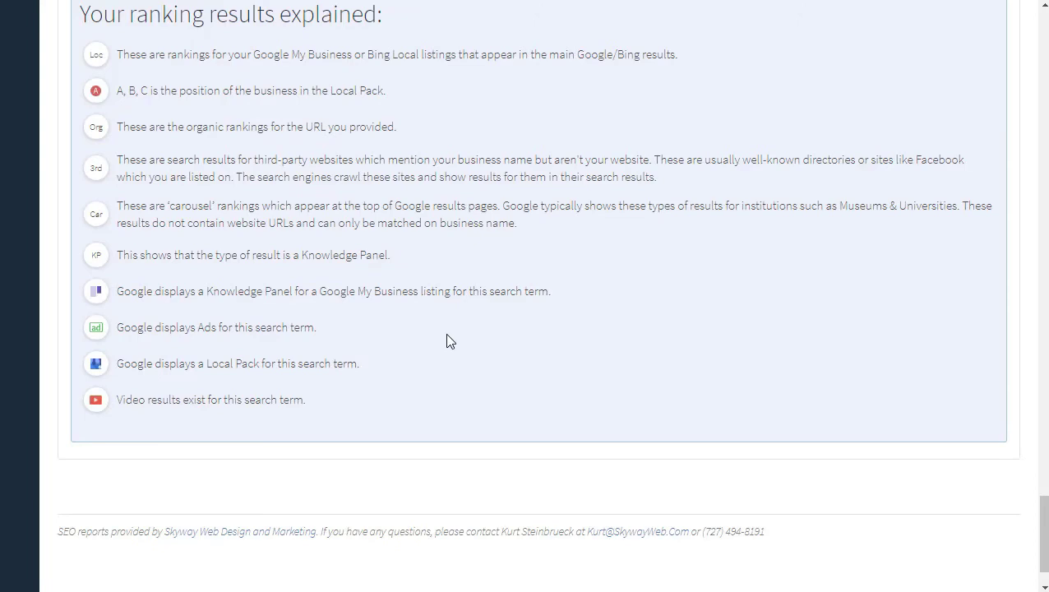
- Read the "Your ranking results explained" legend covering the Loc, A/B/C, Org, 3rd, Car and KP result types
{"action": "scroll", "coordinate": [448, 337], "scroll_direction": "up", "scroll_amount": 1}
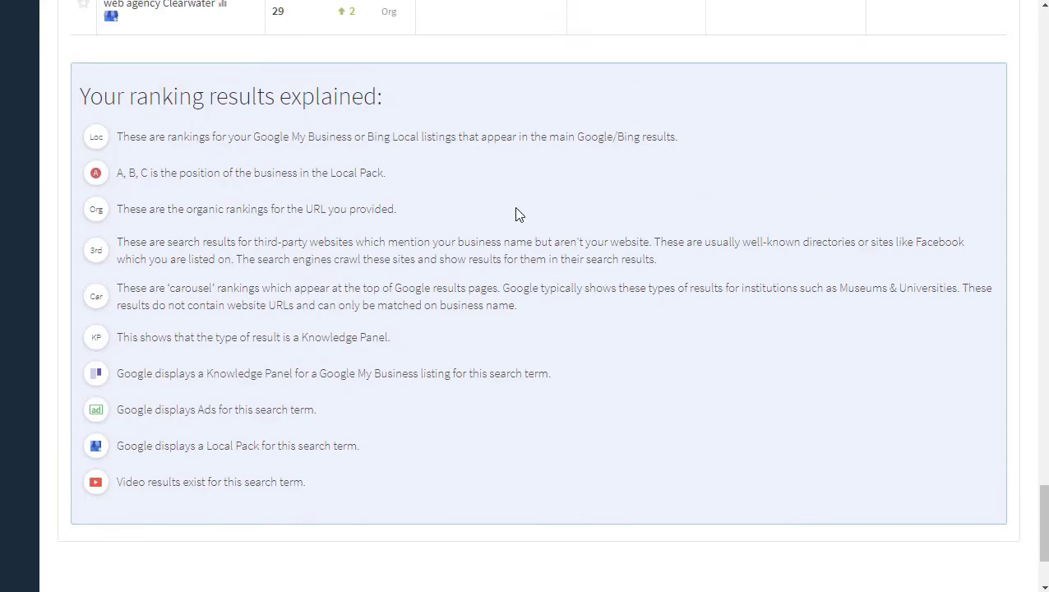
{"action": "scroll", "coordinate": [543, 236], "scroll_direction": "up", "scroll_amount": 3}
{"action": "scroll", "coordinate": [540, 236], "scroll_direction": "down", "scroll_amount": 3}
{"action": "scroll", "coordinate": [540, 236], "scroll_direction": "down", "scroll_amount": 1}
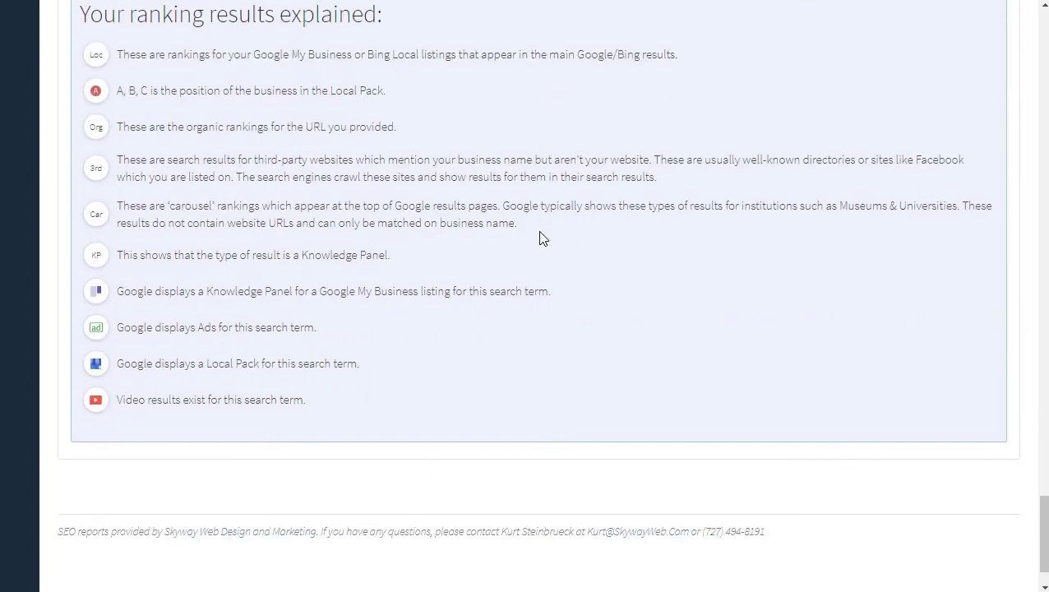
{"action": "scroll", "coordinate": [540, 236], "scroll_direction": "up", "scroll_amount": 1}
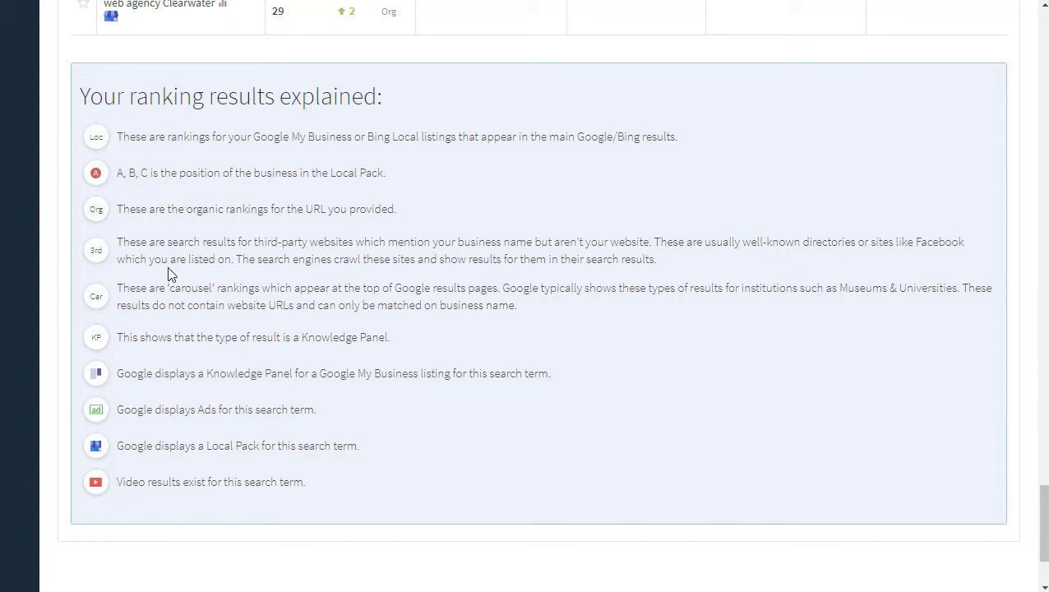
{"action": "scroll", "coordinate": [168, 274], "scroll_direction": "down", "scroll_amount": 1}
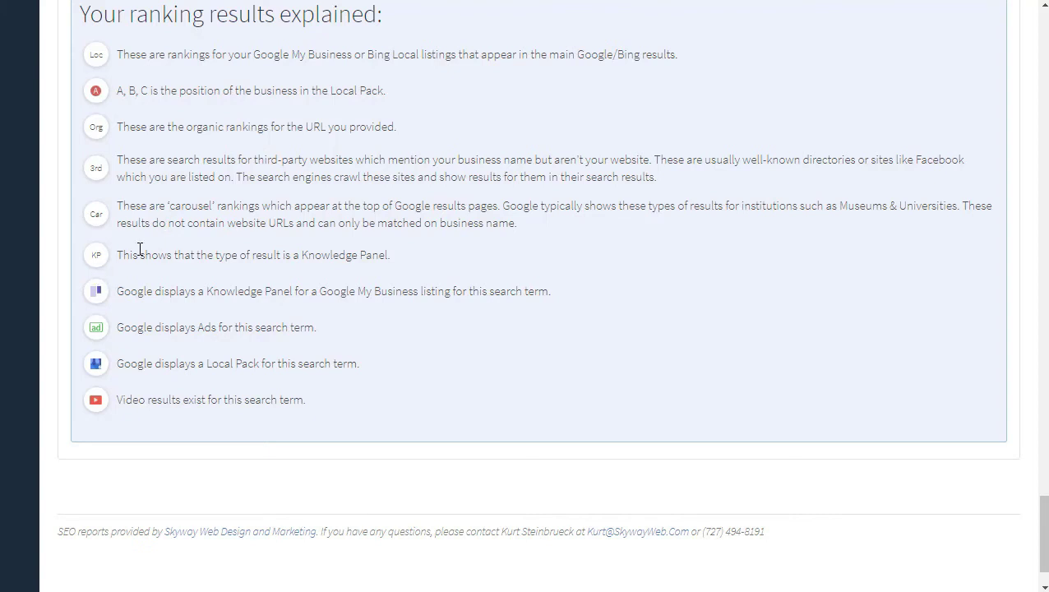
{"action": "scroll", "coordinate": [140, 250], "scroll_direction": "up", "scroll_amount": 1}
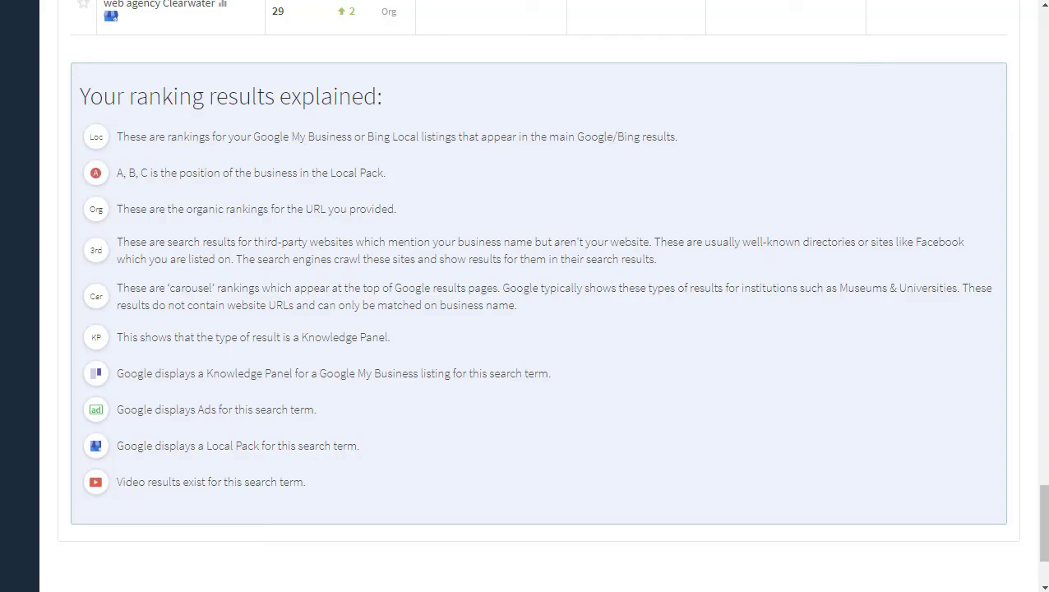
- Switch to the Google results for "skyway web design safety harbor" and examine the Skyway Knowledge Panel beside the organic results
{"action": "left_click", "coordinate": [739, 0]}
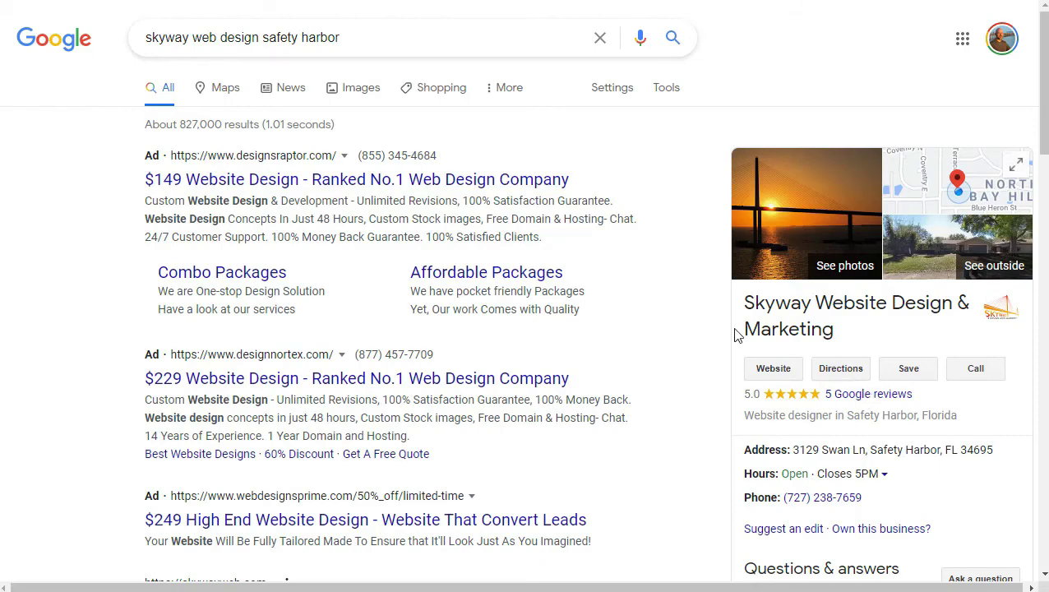
{"action": "scroll", "coordinate": [736, 333], "scroll_direction": "down", "scroll_amount": 3}
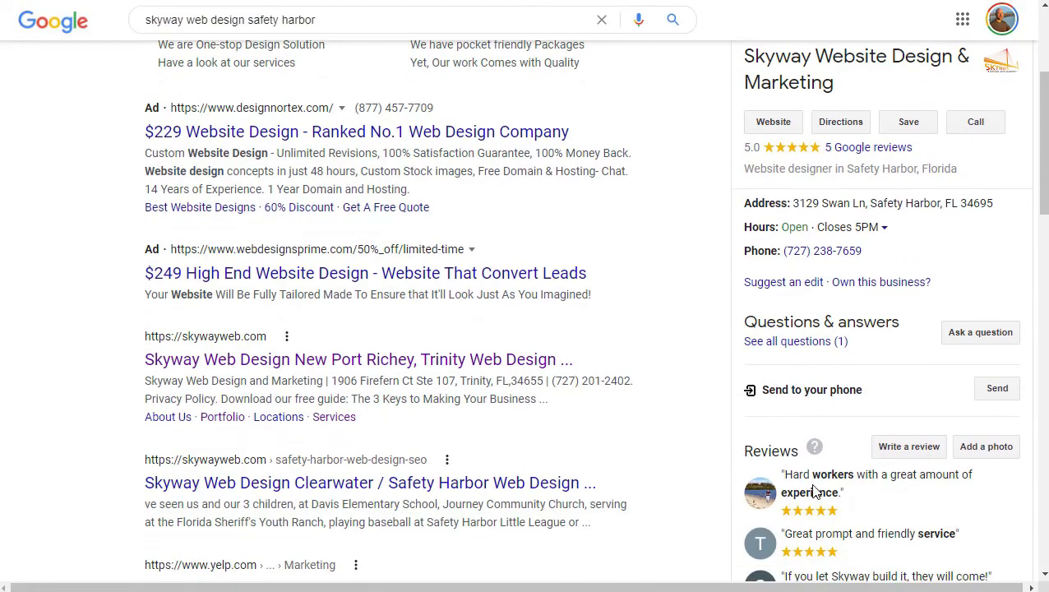
{"action": "scroll", "coordinate": [768, 361], "scroll_direction": "down", "scroll_amount": 1}
{"action": "scroll", "coordinate": [768, 362], "scroll_direction": "up", "scroll_amount": 4}
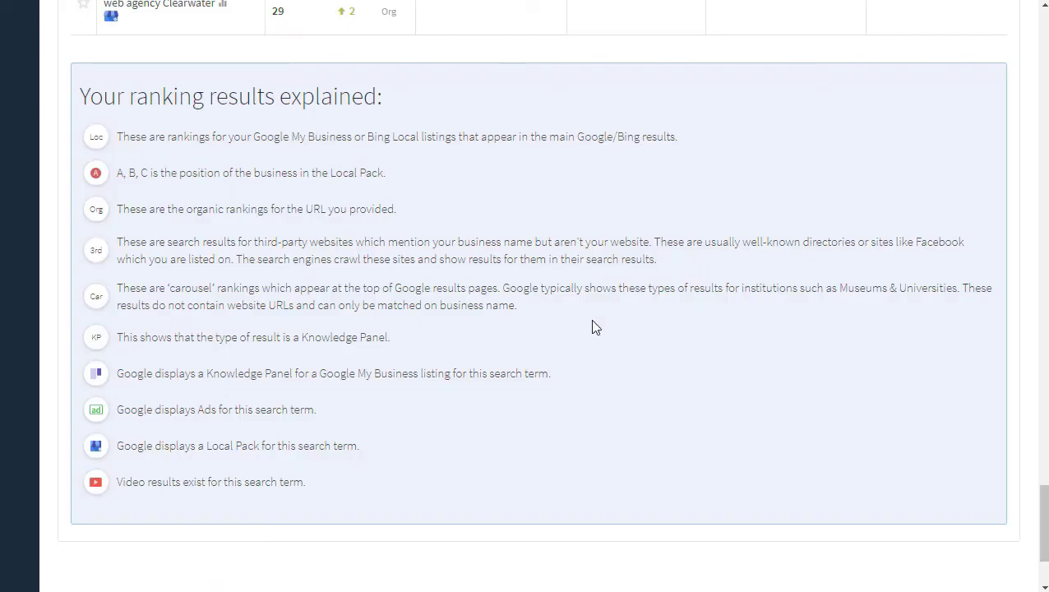
- Return to the ranking report and read the Knowledge Panel, Ads, Local Pack and Video legend entries, matching the Local Pack icon to the keyword rows
{"action": "scroll", "coordinate": [256, 356], "scroll_direction": "down", "scroll_amount": 1}
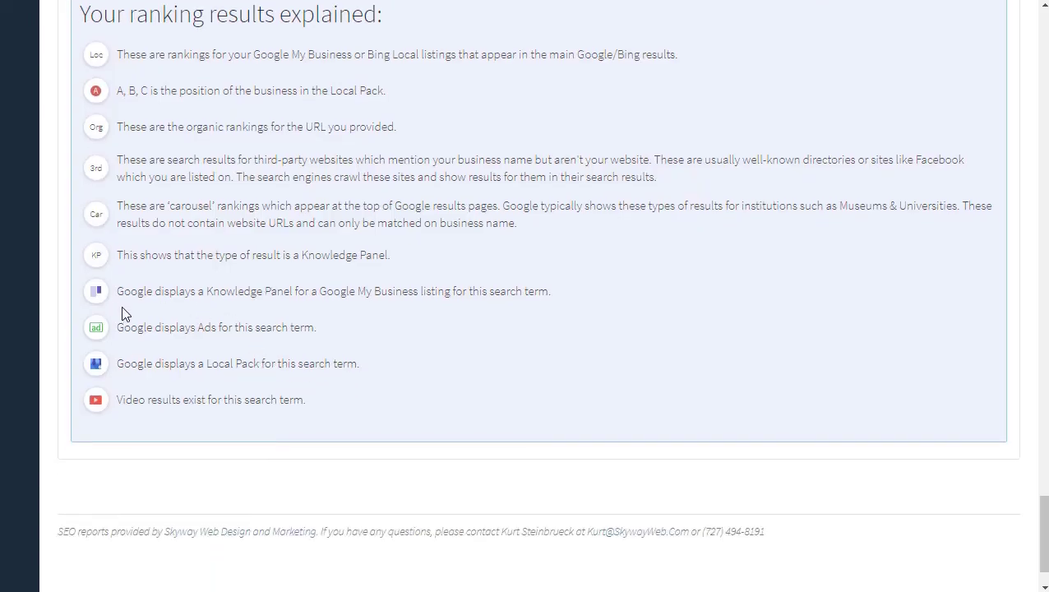
{"action": "scroll", "coordinate": [206, 304], "scroll_direction": "up", "scroll_amount": 1}
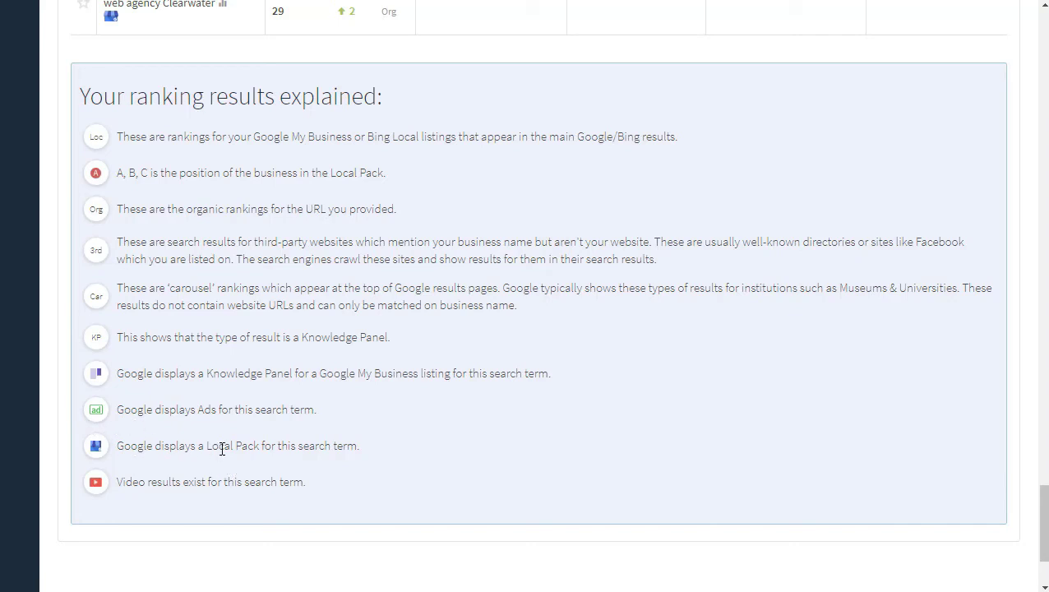
{"action": "scroll", "coordinate": [197, 280], "scroll_direction": "up", "scroll_amount": 1}
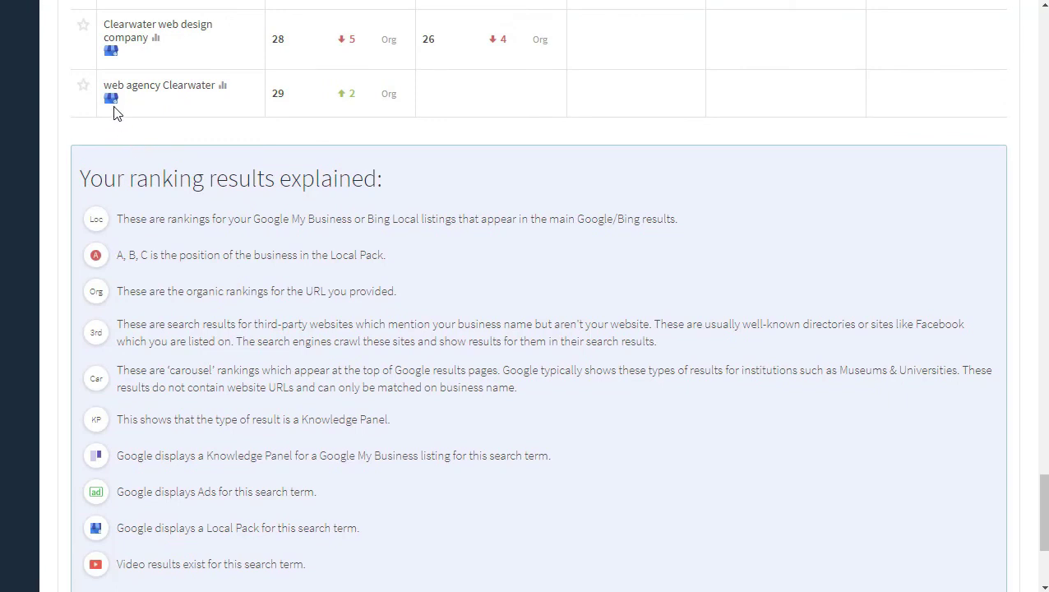
{"action": "scroll", "coordinate": [241, 402], "scroll_direction": "down", "scroll_amount": 1}
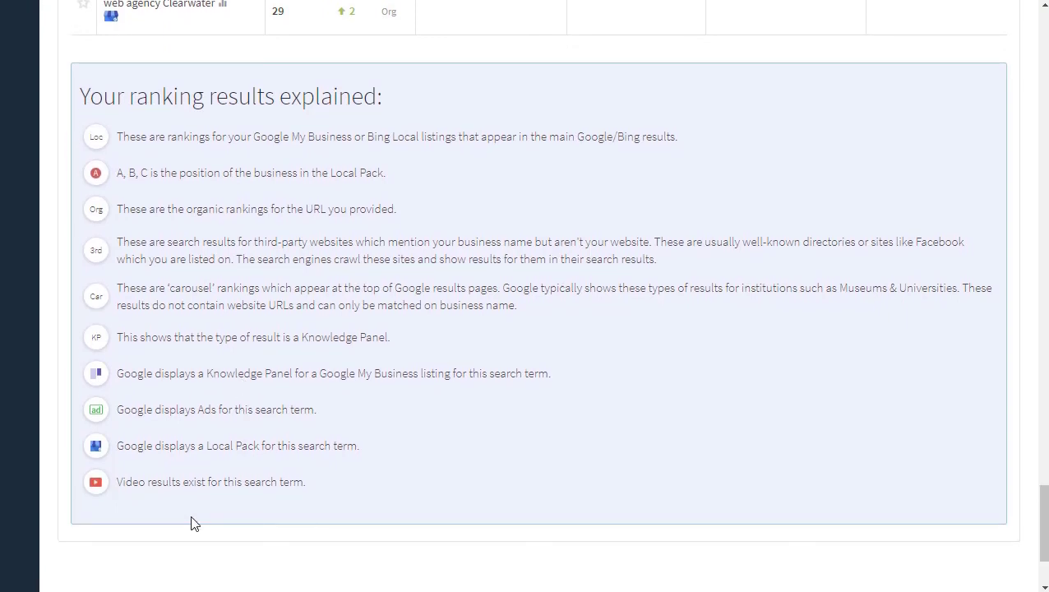
- Go back to the start of the report, show the Tracker Chart and view its date filter choices without changing the range
{"action": "left_click_drag", "start_coordinate": [1044, 522], "coordinate": [1043, 180]}
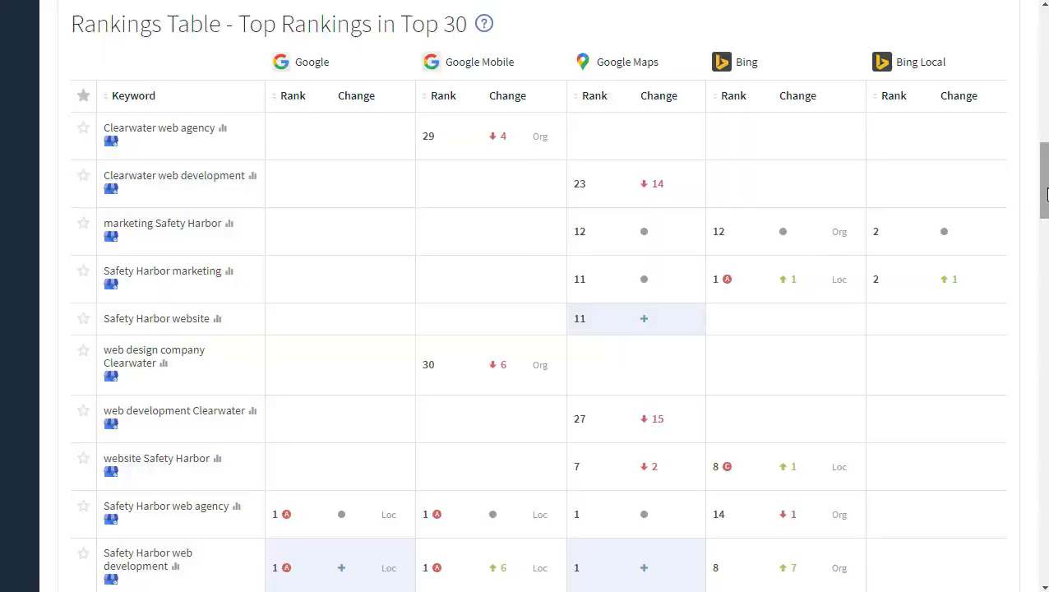
{"action": "left_click_drag", "start_coordinate": [1046, 194], "coordinate": [1037, 100]}
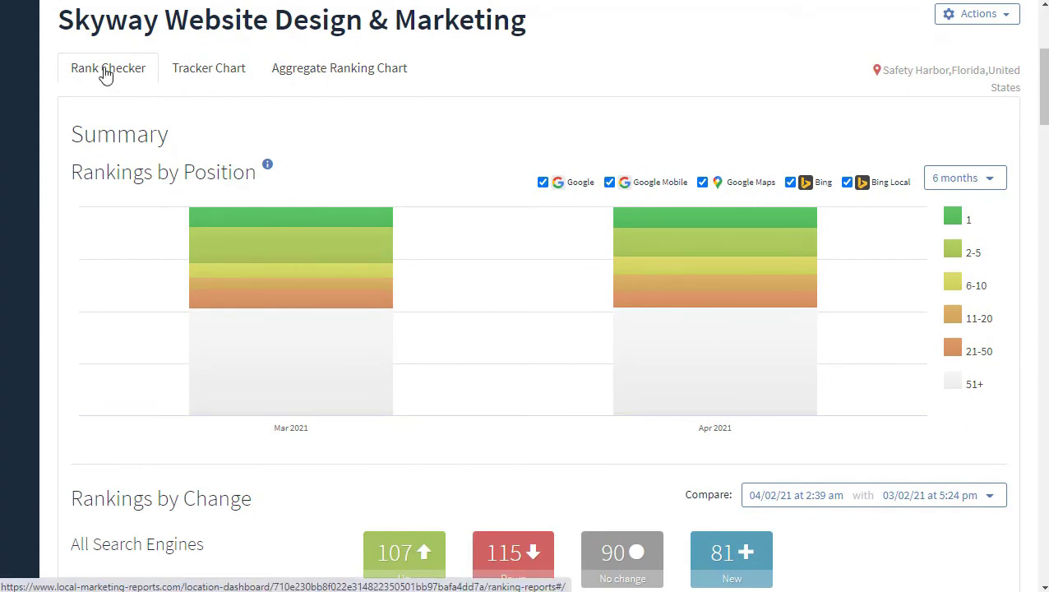
{"action": "left_click", "coordinate": [208, 76]}
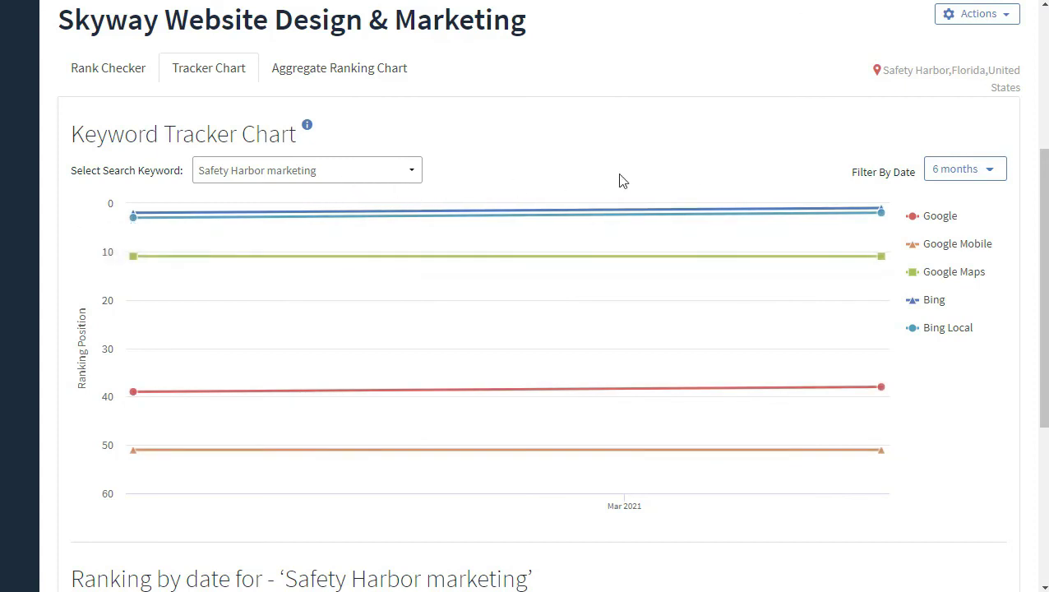
{"action": "left_click", "coordinate": [994, 178]}
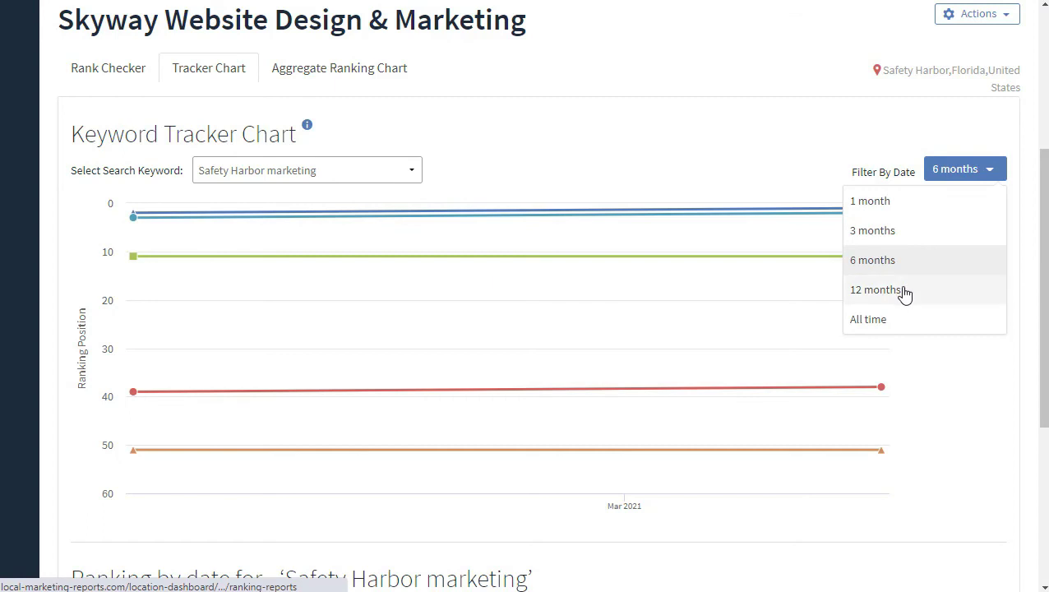
{"action": "left_click", "coordinate": [480, 143]}
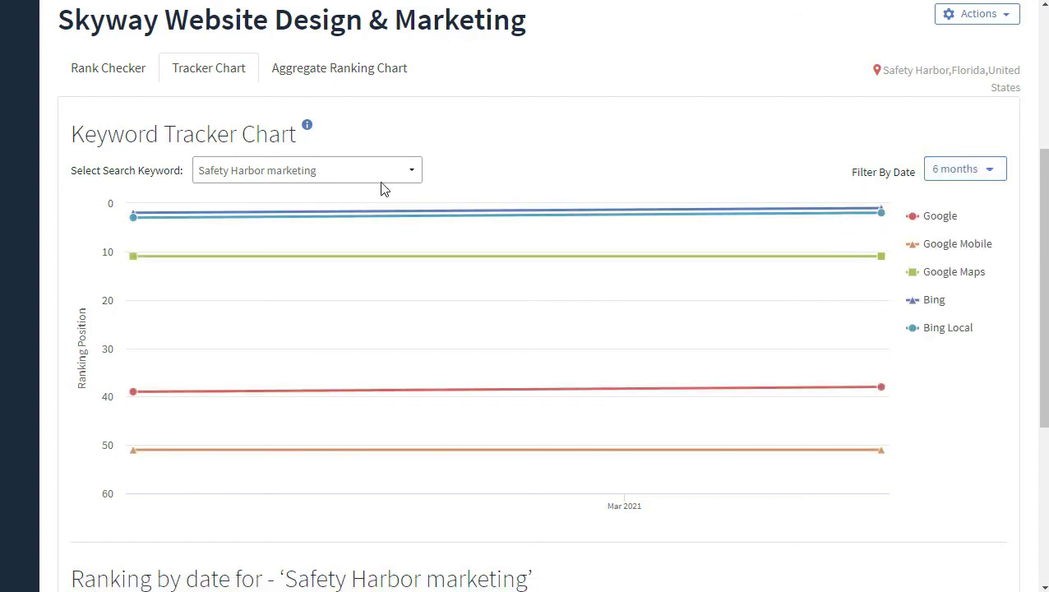
- Set the Keyword Tracker Chart's search keyword to "Safety Harbor seo" and review its ranking-by-date table
{"action": "left_click", "coordinate": [360, 176]}
{"action": "scroll", "coordinate": [406, 299], "scroll_direction": "up", "scroll_amount": 1}
{"action": "scroll", "coordinate": [409, 297], "scroll_direction": "down", "scroll_amount": 6}
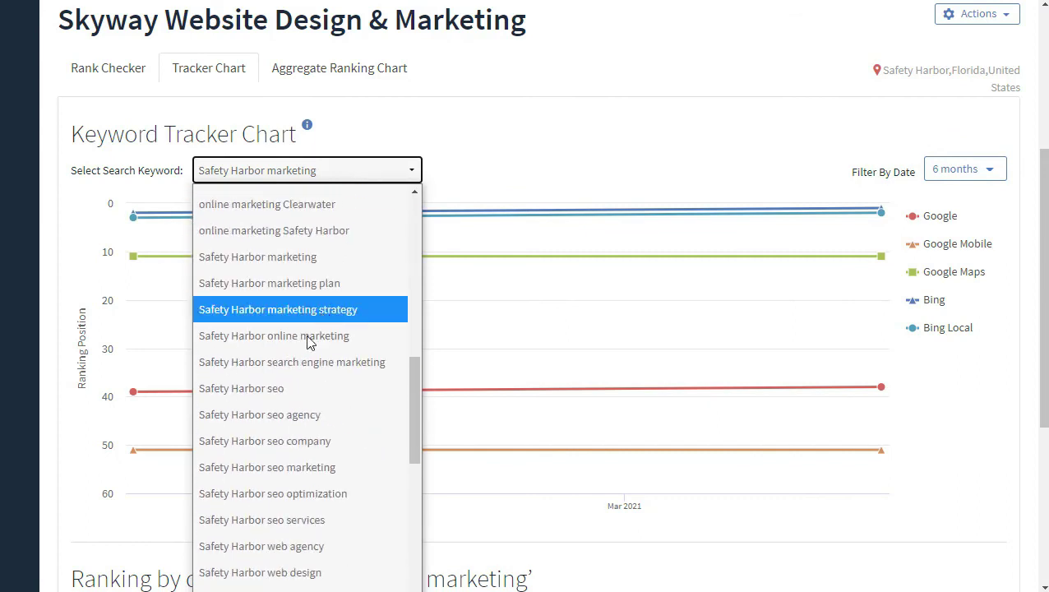
{"action": "left_click", "coordinate": [285, 387]}
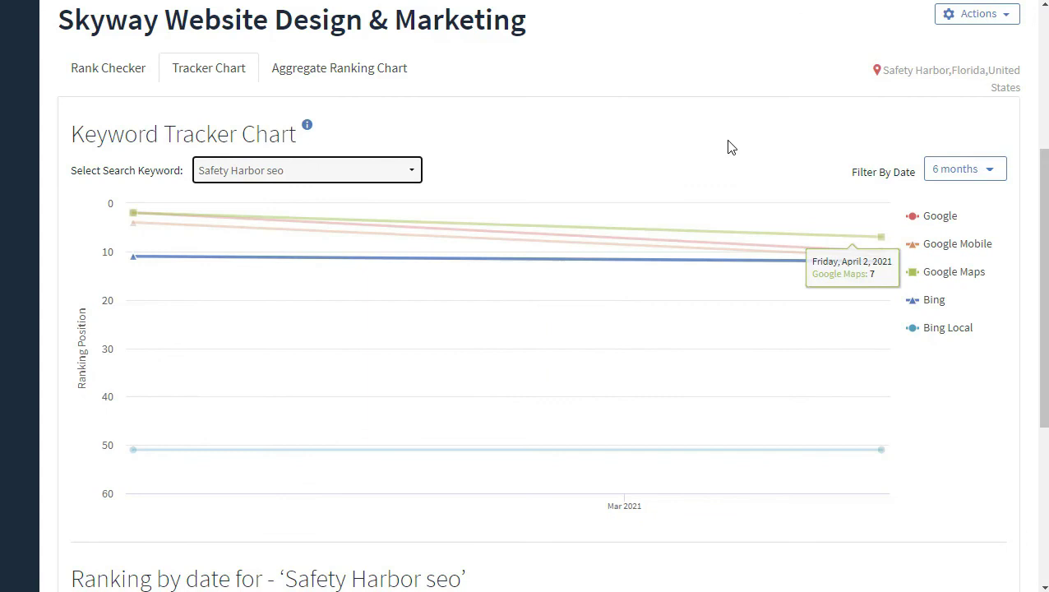
{"action": "scroll", "coordinate": [653, 163], "scroll_direction": "down", "scroll_amount": 2}
{"action": "scroll", "coordinate": [654, 156], "scroll_direction": "down", "scroll_amount": 2}
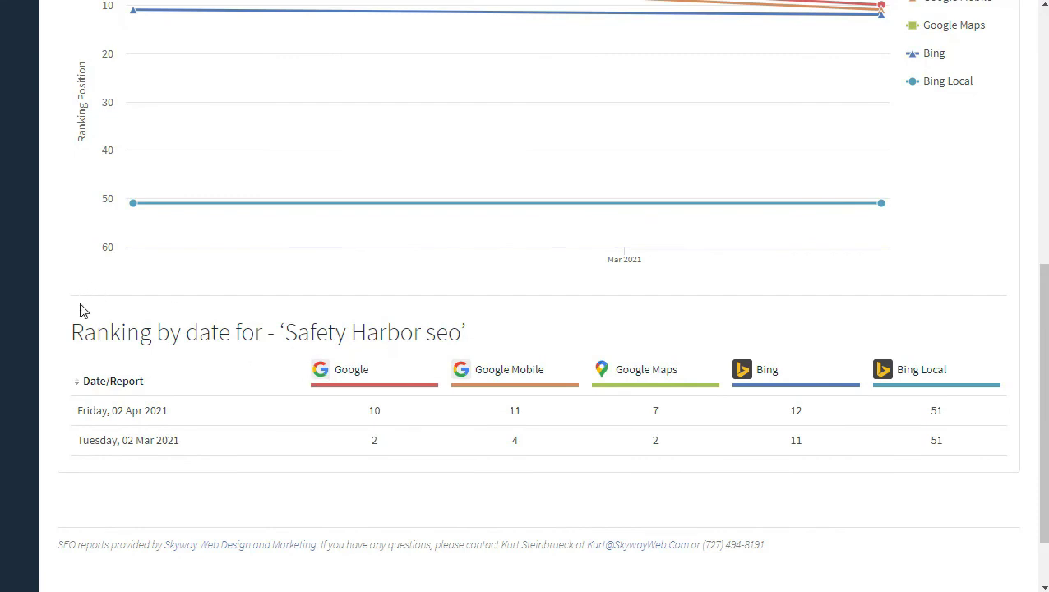
{"action": "scroll", "coordinate": [68, 309], "scroll_direction": "up", "scroll_amount": 3}
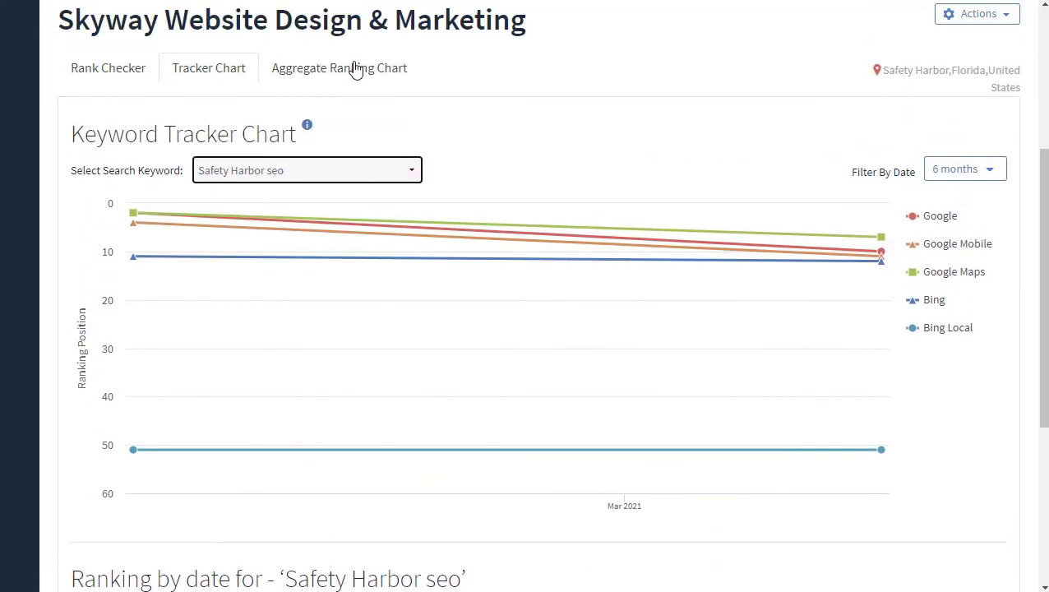
- Show the Aggregate Ranking Chart and examine the April 2021 position breakdown and the Rankings History table
{"action": "left_click", "coordinate": [352, 72]}
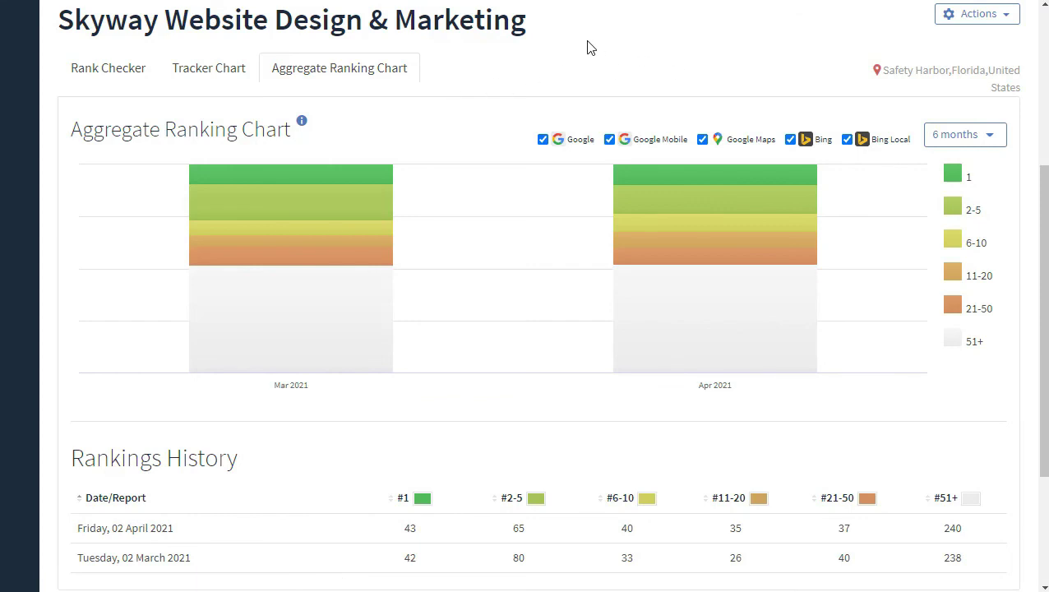
{"action": "mouse_move", "coordinate": [691, 210]}
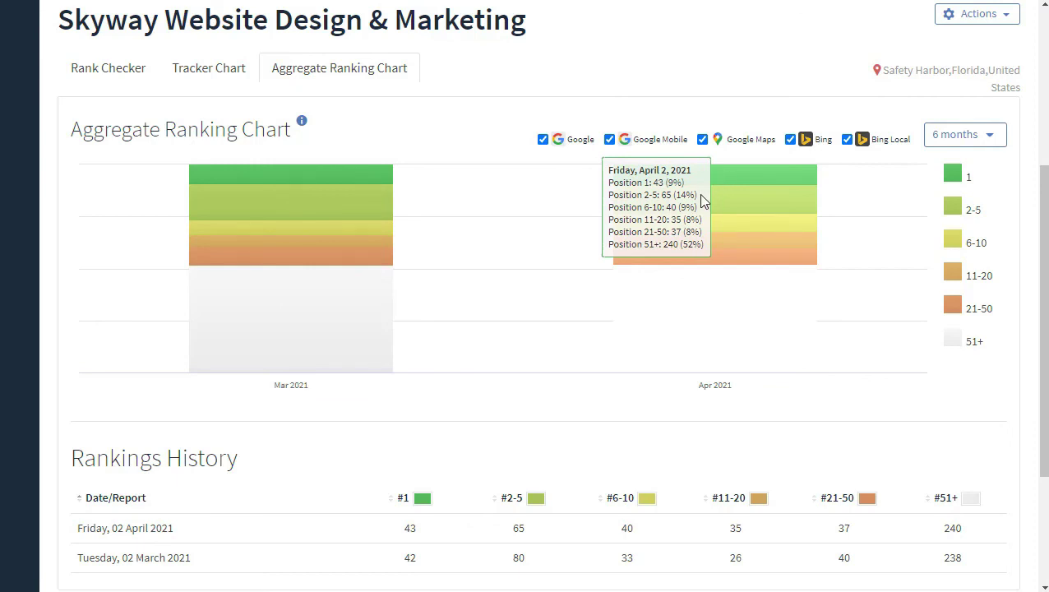
{"action": "scroll", "coordinate": [305, 443], "scroll_direction": "down", "scroll_amount": 1}
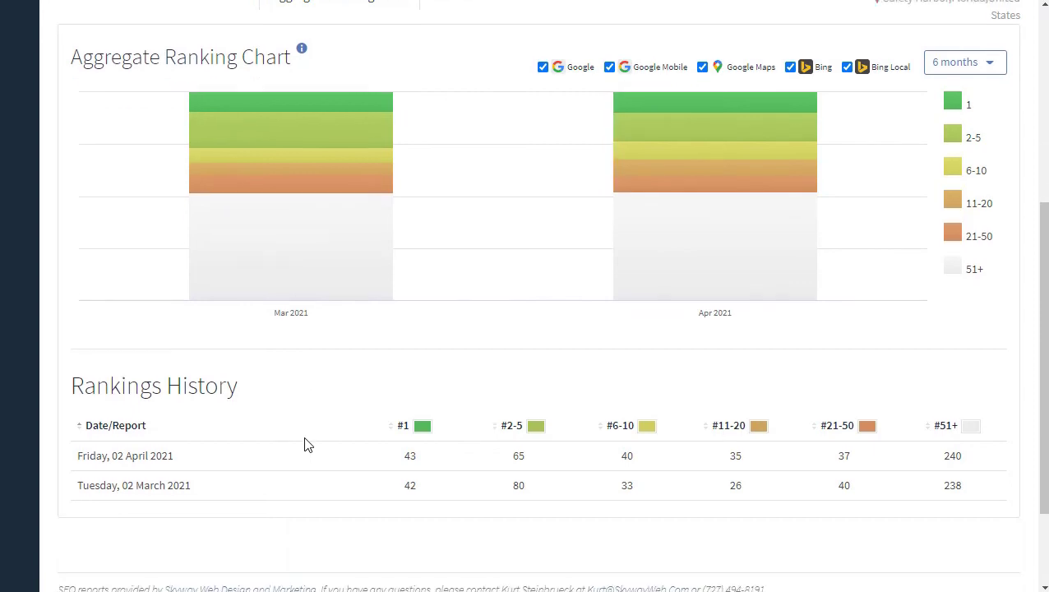